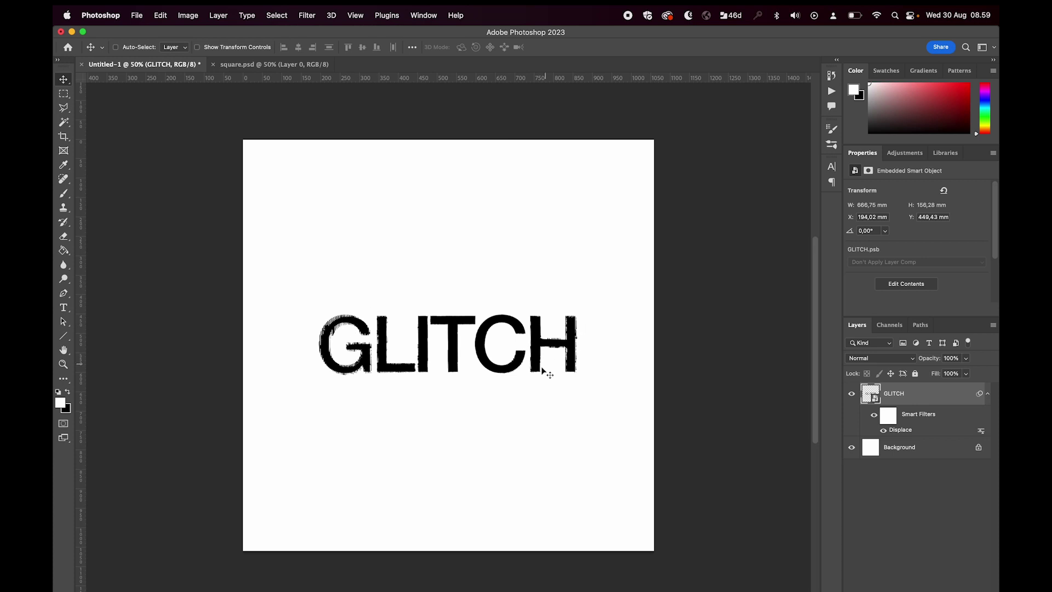
# Apply a second Displace pass to the GLITCH smart object, and undo back to the undistorted text
pyautogui.press('super+f')
pyautogui.doubleClick(373, 284)
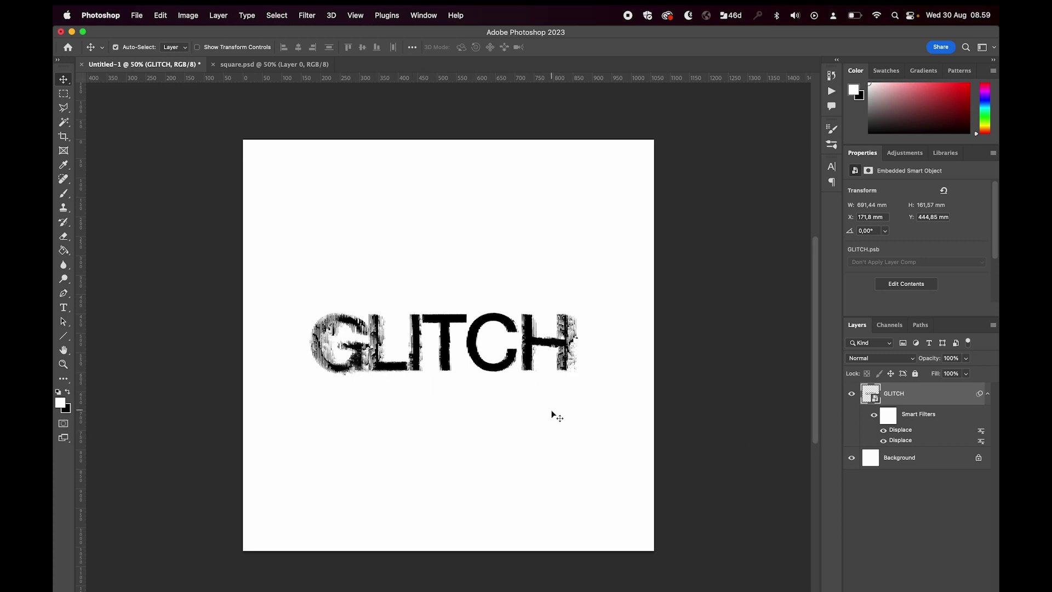
pyautogui.press('super+z')
pyautogui.press('super+z')
pyautogui.press('super+z')
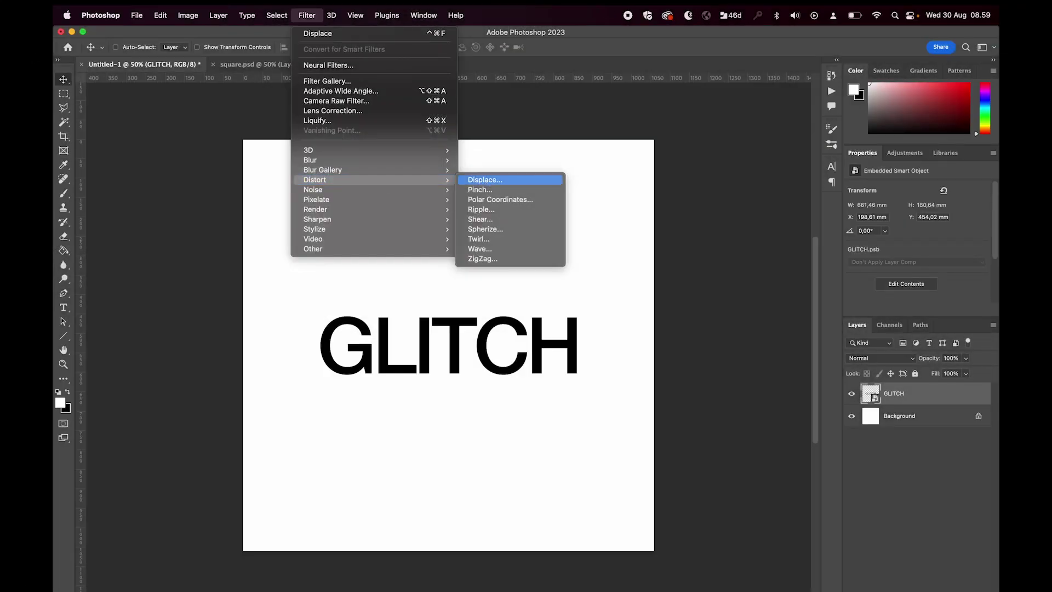
# View the black square displacement map in square.psd, and return to the GLITCH document
pyautogui.click(888, 393)
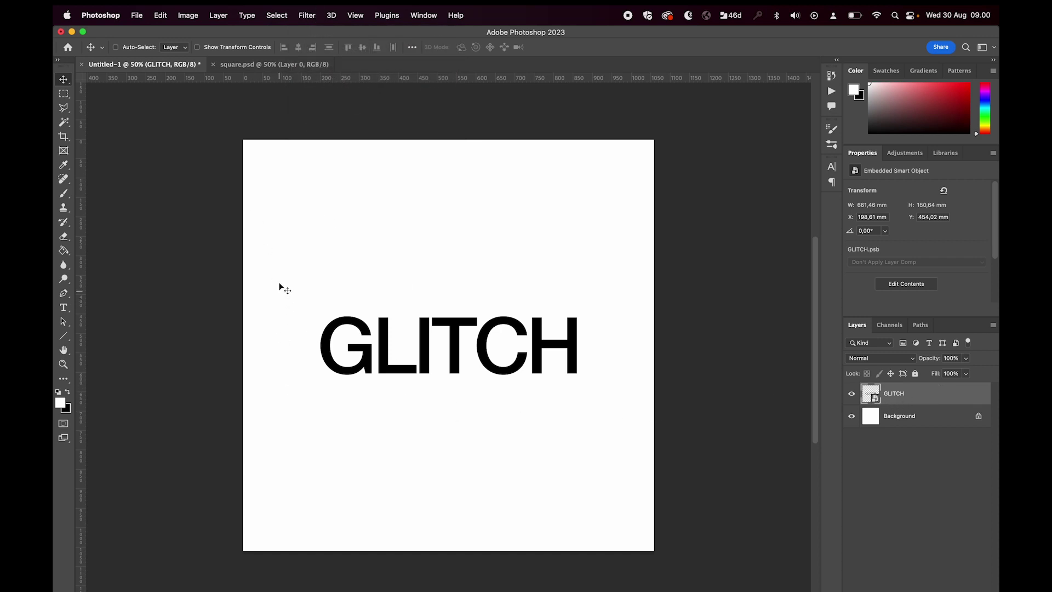
pyautogui.click(307, 16)
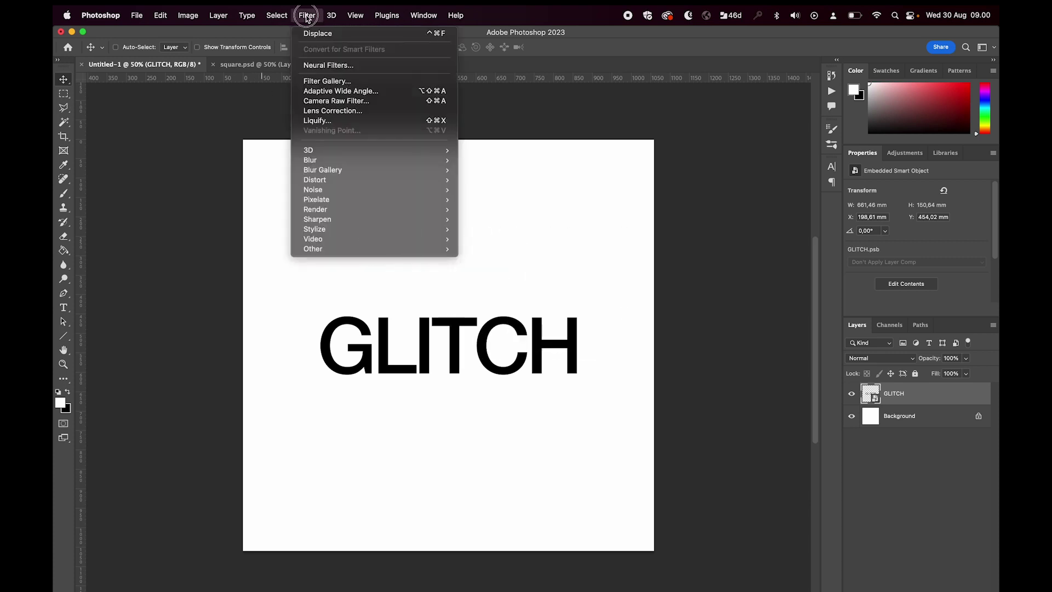
pyautogui.click(269, 64)
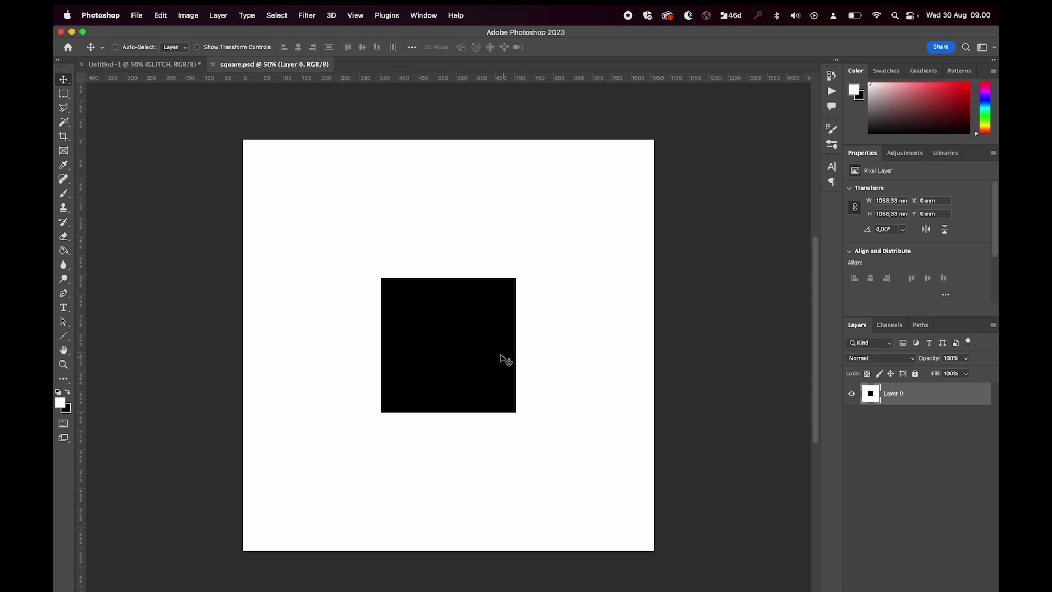
pyautogui.click(155, 65)
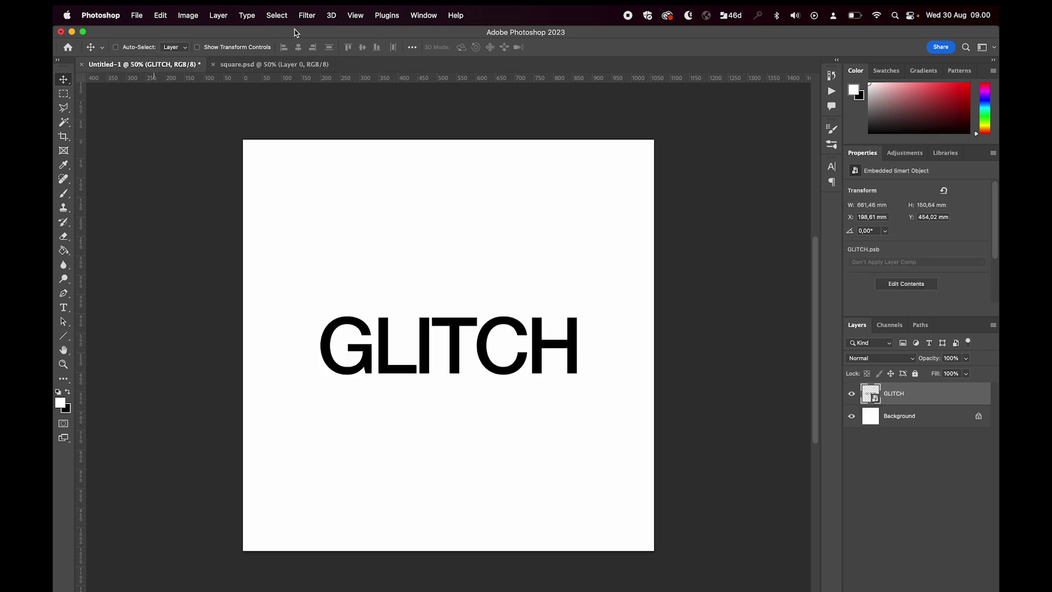
# Apply Displace to the GLITCH smart object with horizontal and vertical scale 10, using square.psd as the displacement map
pyautogui.click(318, 15)
pyautogui.moveTo(389, 181)
pyautogui.click(504, 182)
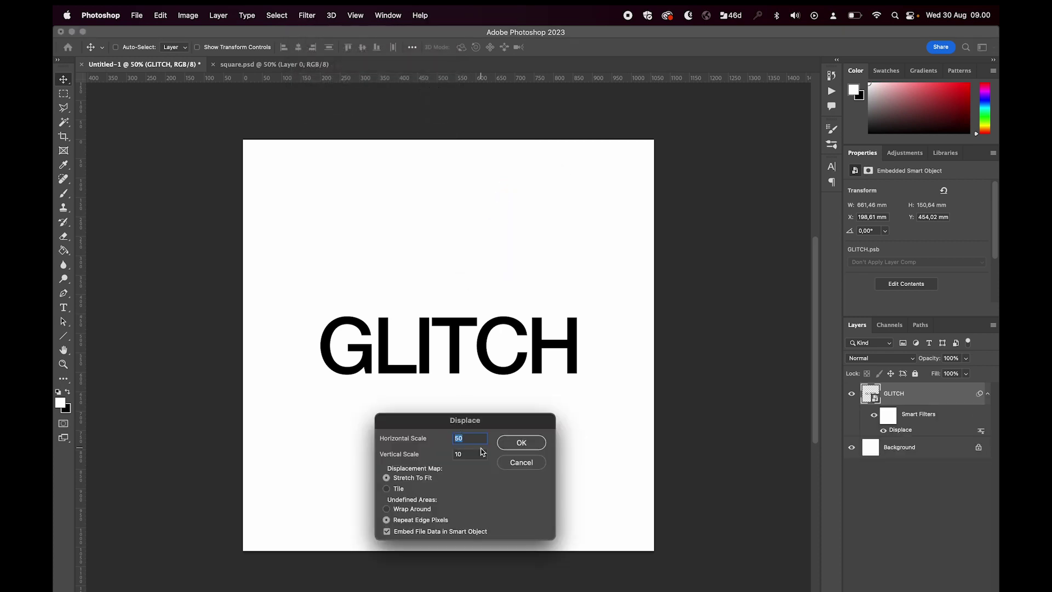
pyautogui.write('10')
pyautogui.press('Return')
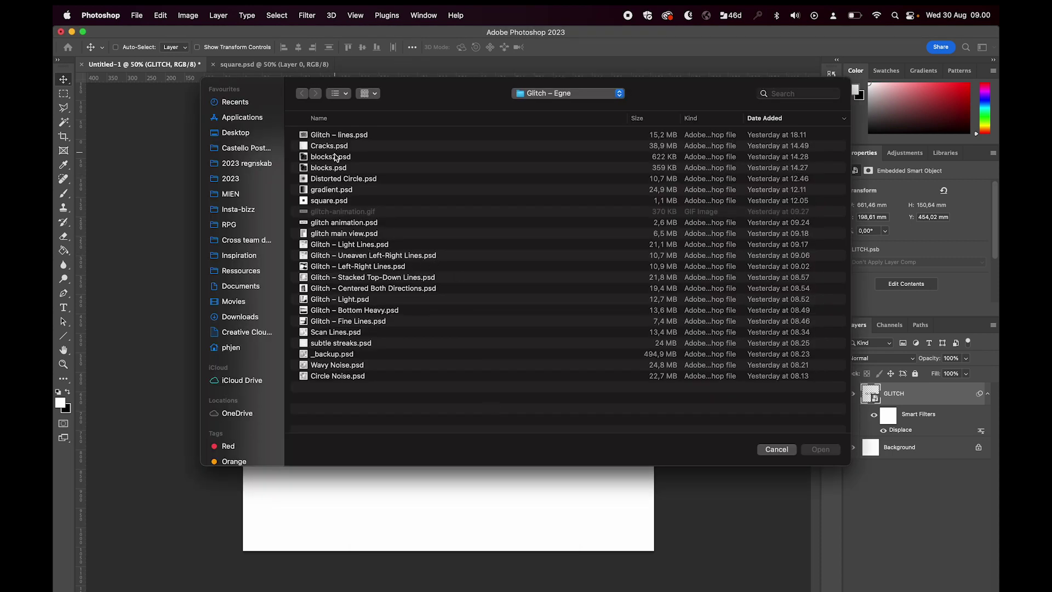
pyautogui.click(331, 201)
pyautogui.press('Return')
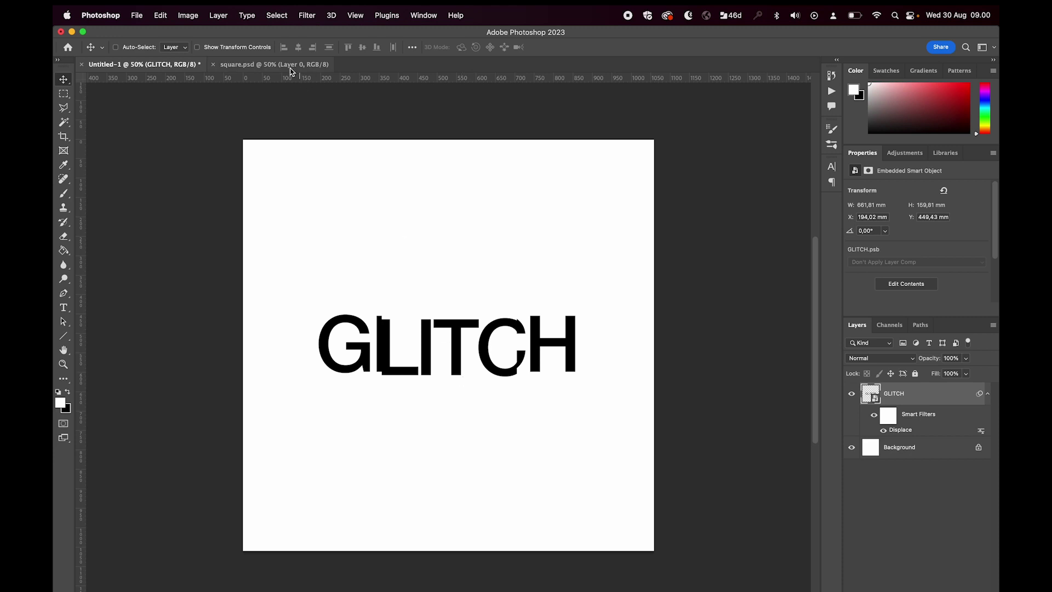
# Copy the square.psd layer over the text in the GLITCH document, and set its opacity to 40%
pyautogui.click(246, 64)
pyautogui.moveTo(880, 398); pyautogui.dragTo(446, 347)
pyautogui.press('4')
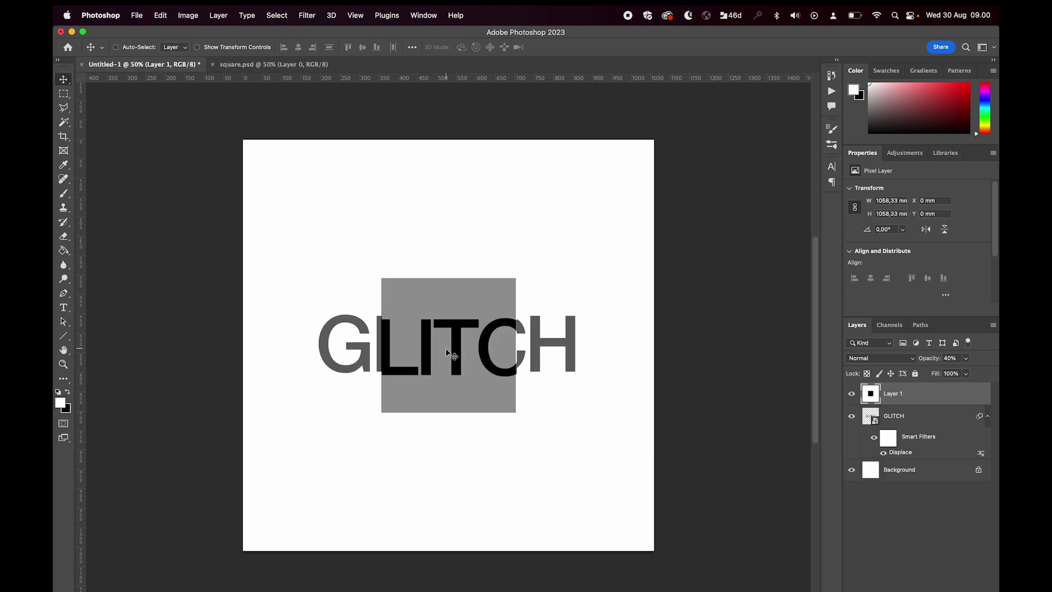
# Examine up close how the letters shift inside and outside the edges of the overlaid square
pyautogui.press('z')
pyautogui.click(485, 377)
pyautogui.click(486, 377)
pyautogui.click(485, 377)
pyautogui.press('v')
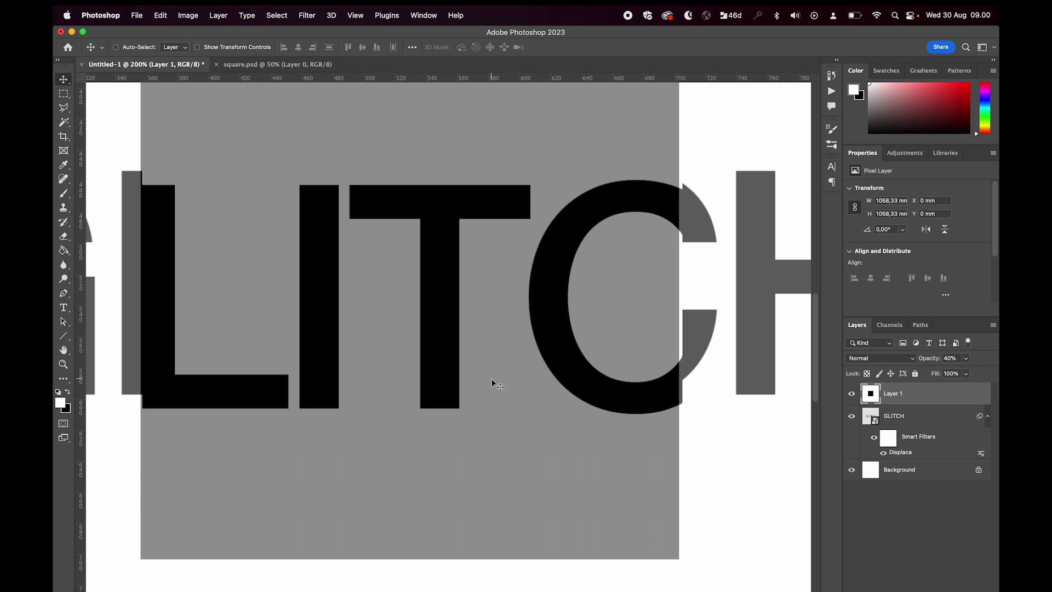
pyautogui.press('super+minus')
pyautogui.press('super+minus')
pyautogui.press('super+minus')
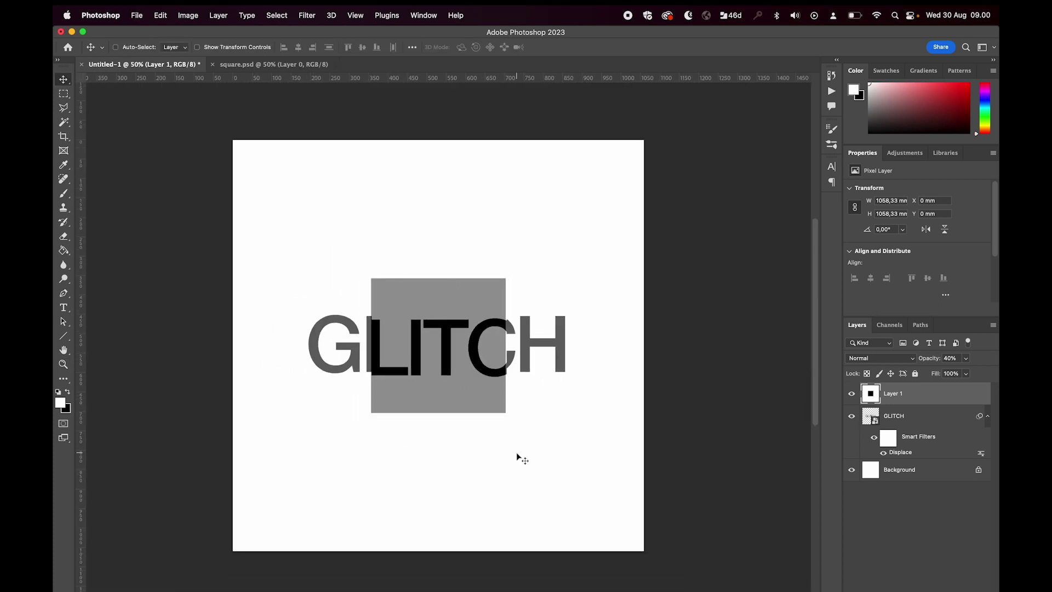
# Compare the GLITCH smart object with its Displace smart filter switched off and on
pyautogui.press('super+t')
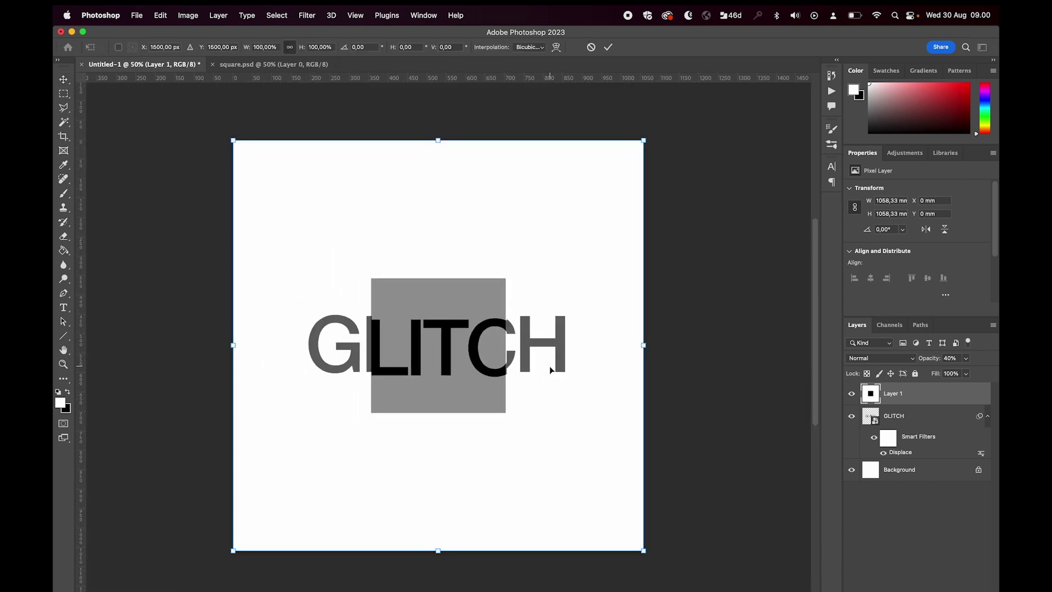
pyautogui.click(909, 418)
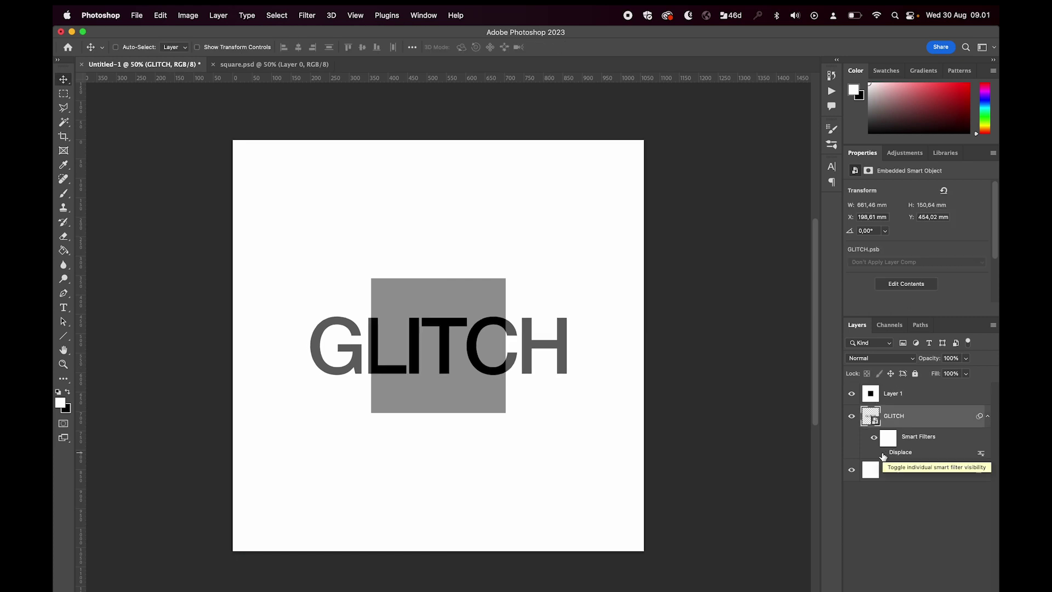
pyautogui.click(883, 454)
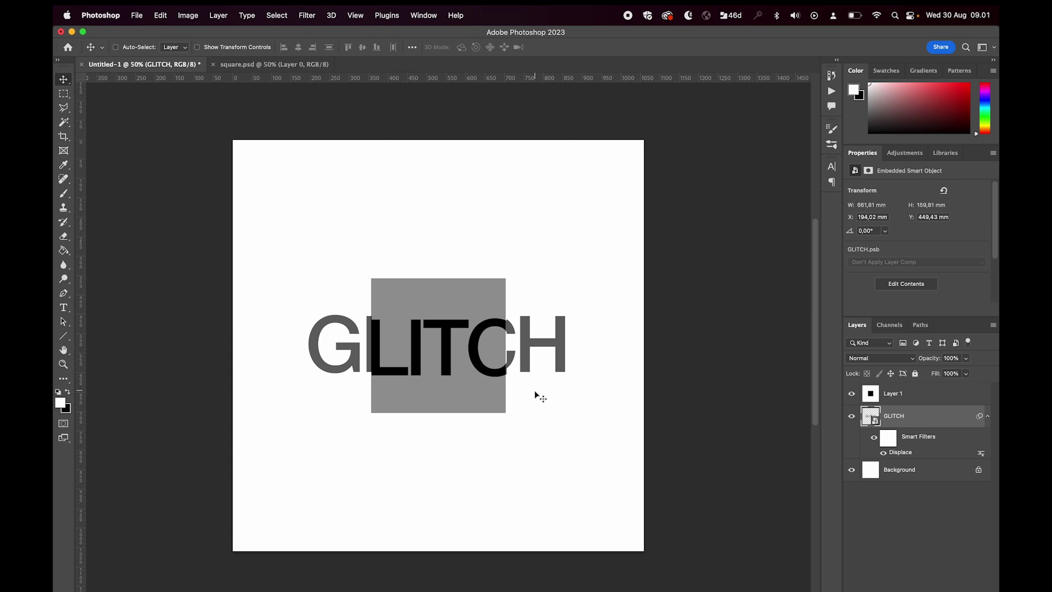
pyautogui.click(300, 15)
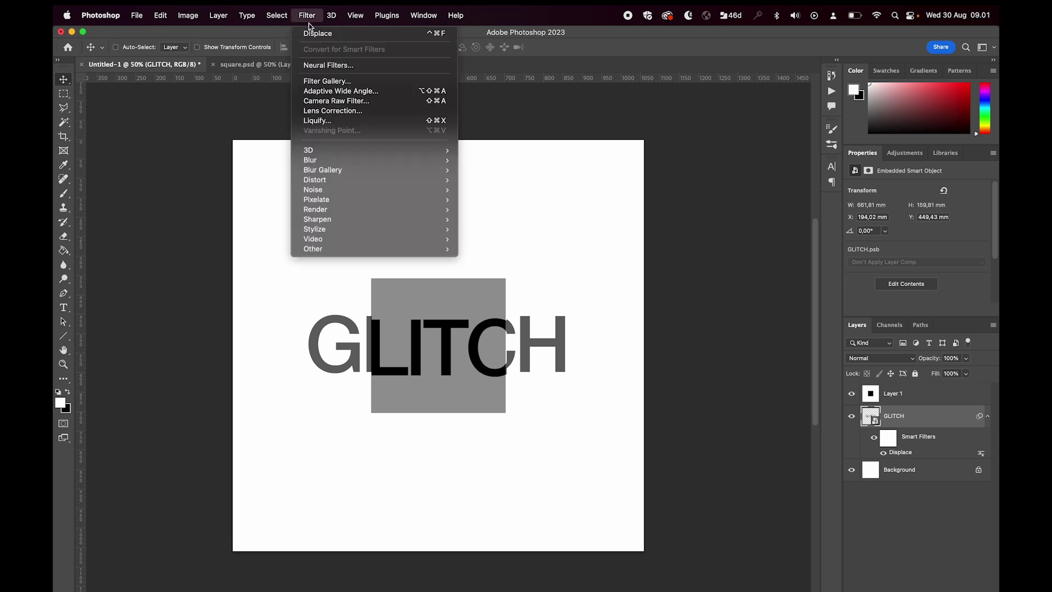
pyautogui.click(318, 31)
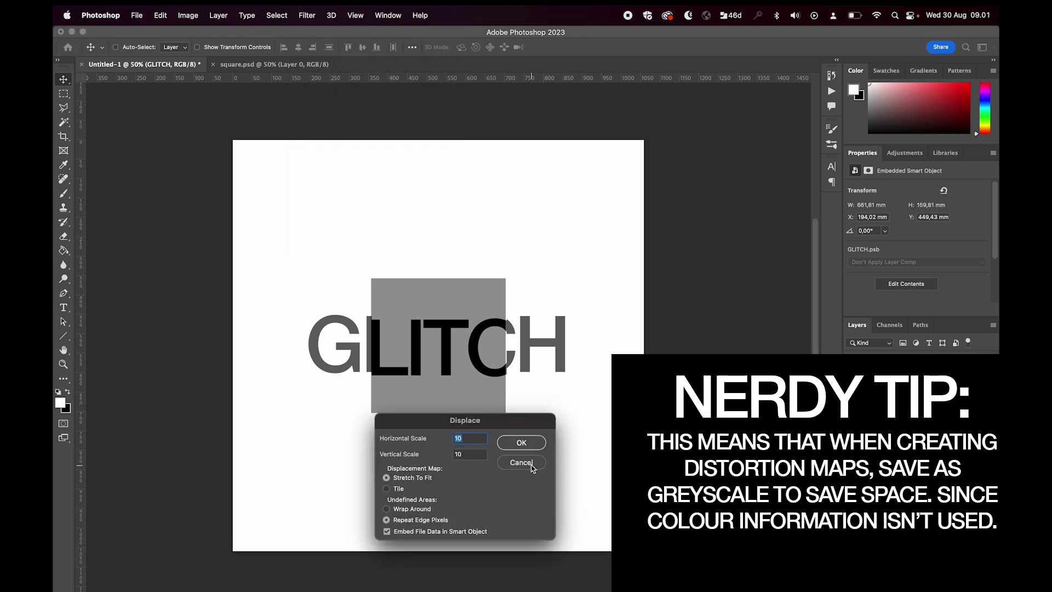
pyautogui.click(529, 463)
# Displace the GLITCH smart object with square.psd at horizontal scale 0 and vertical scale 10, and hide the square overlay layer
pyautogui.press('ctrl+super+f')
pyautogui.press('Return')
pyautogui.doubleClick(333, 201)
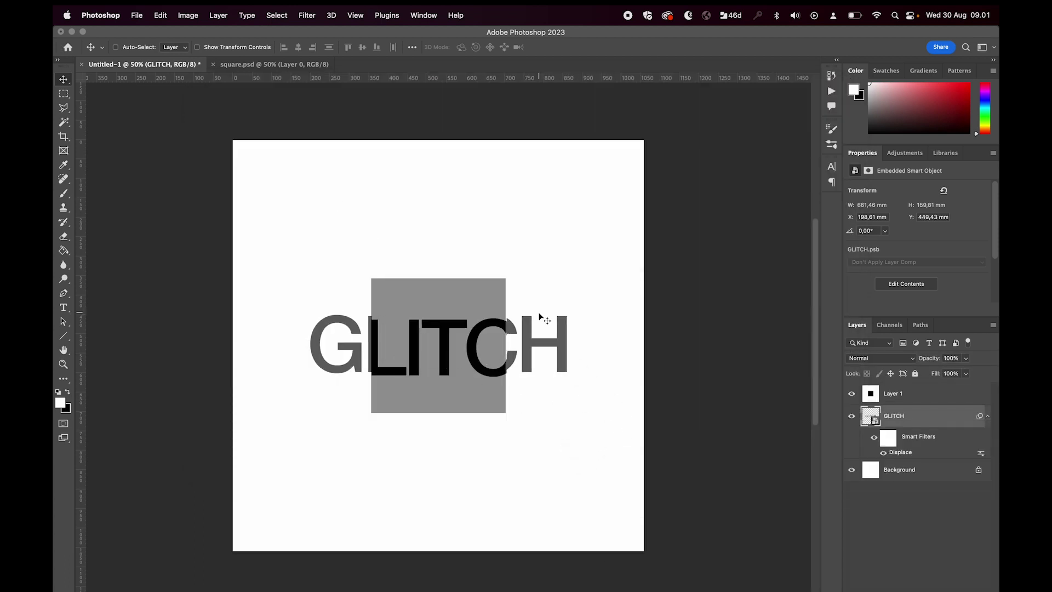
pyautogui.press('super+alt+f')
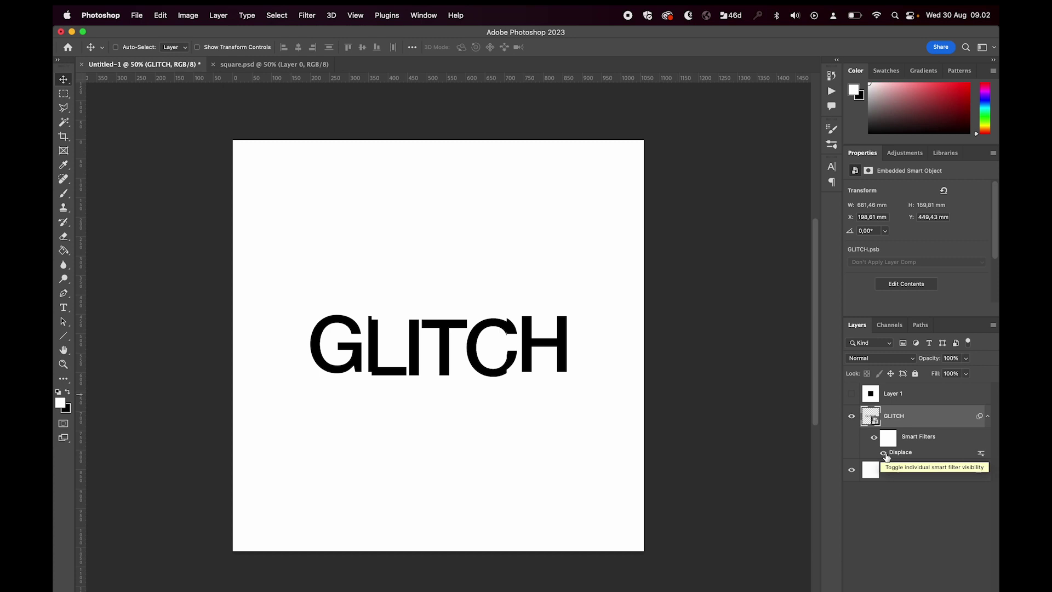
# Duplicate the GLITCH smart object, and delete the Displace smart filter from the copy
pyautogui.press('super+j')
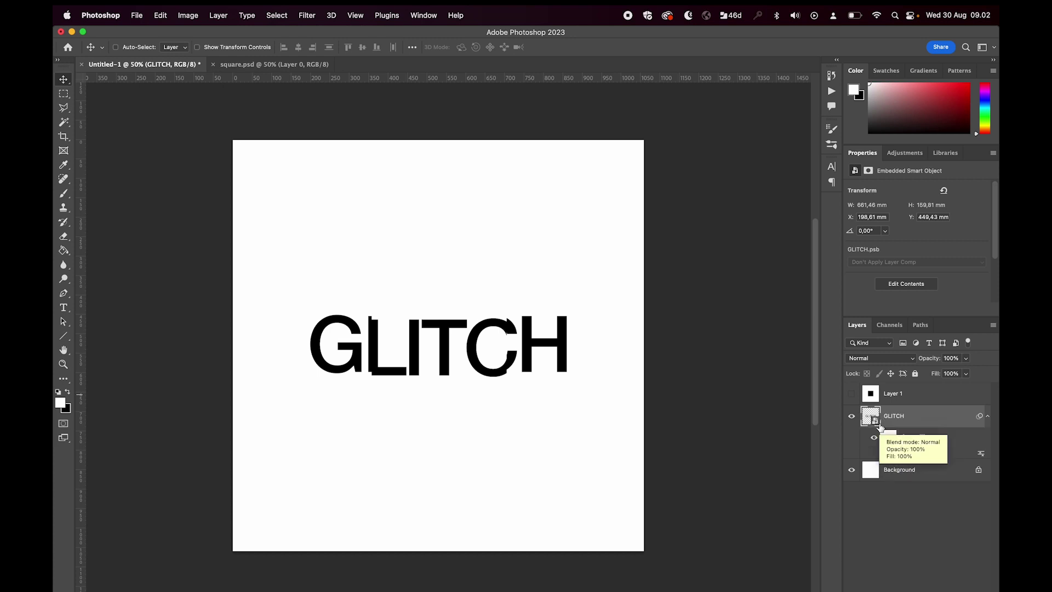
pyautogui.rightClick(900, 456)
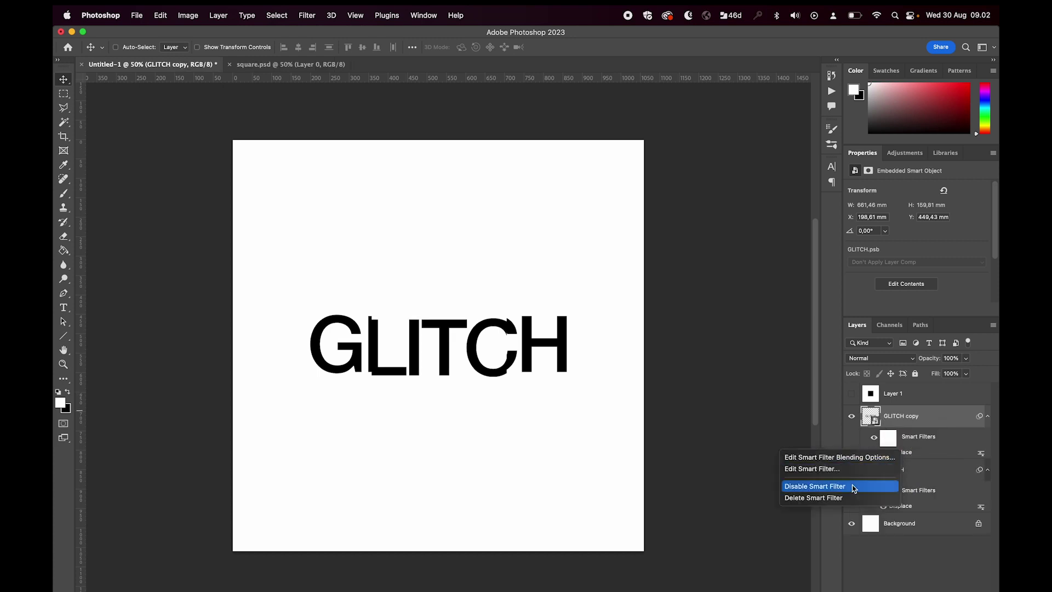
pyautogui.click(847, 498)
# Rasterize the GLITCH copy smart object into a pixel layer
pyautogui.press('e')
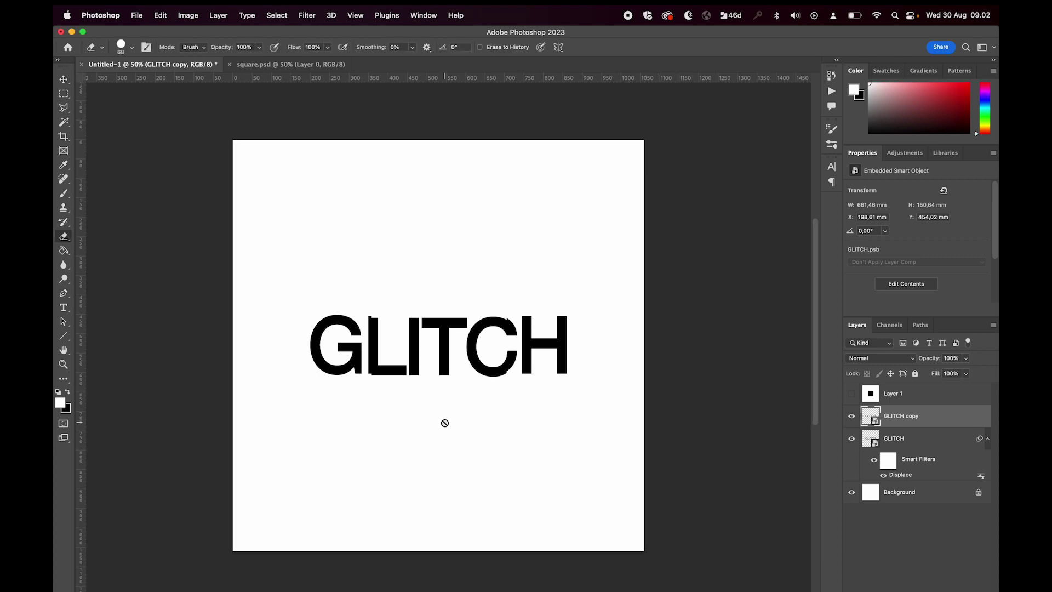
pyautogui.click(492, 376)
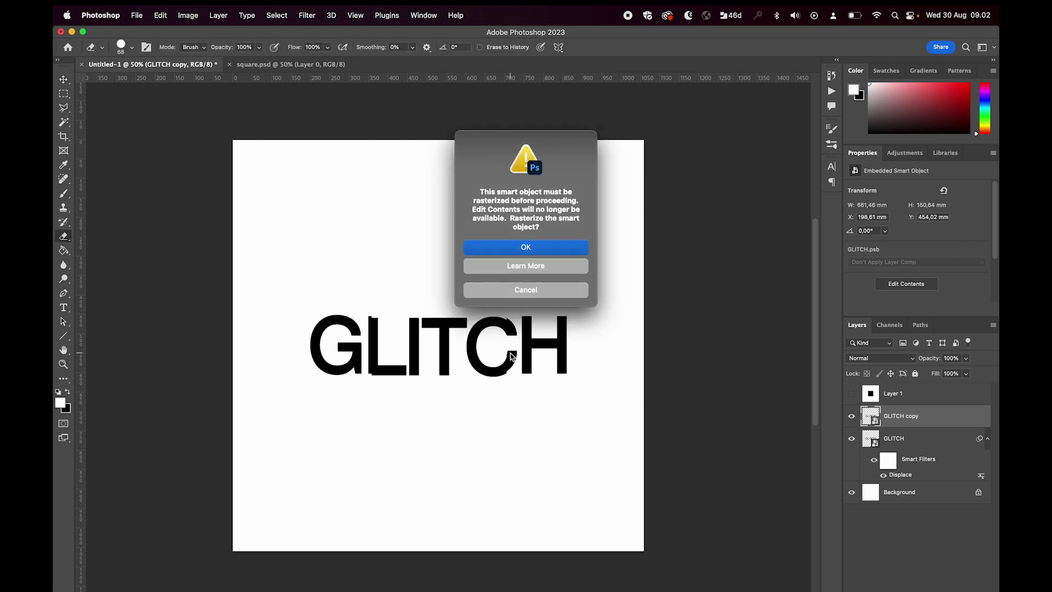
pyautogui.press('Return')
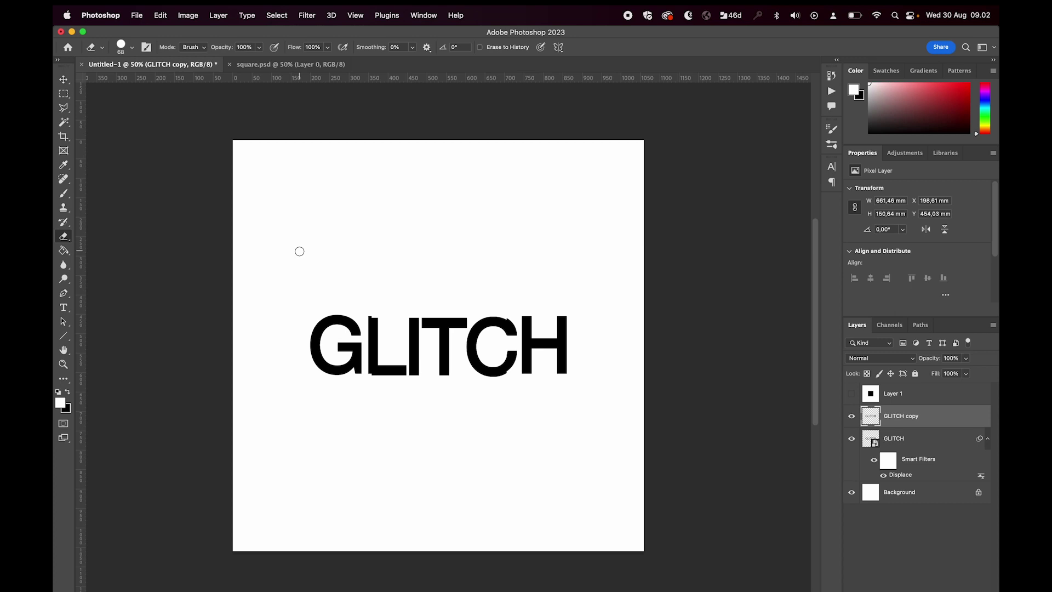
# Try repeating the last Displace on the rasterized copy and moving it below the original text, and undo both
pyautogui.click(307, 15)
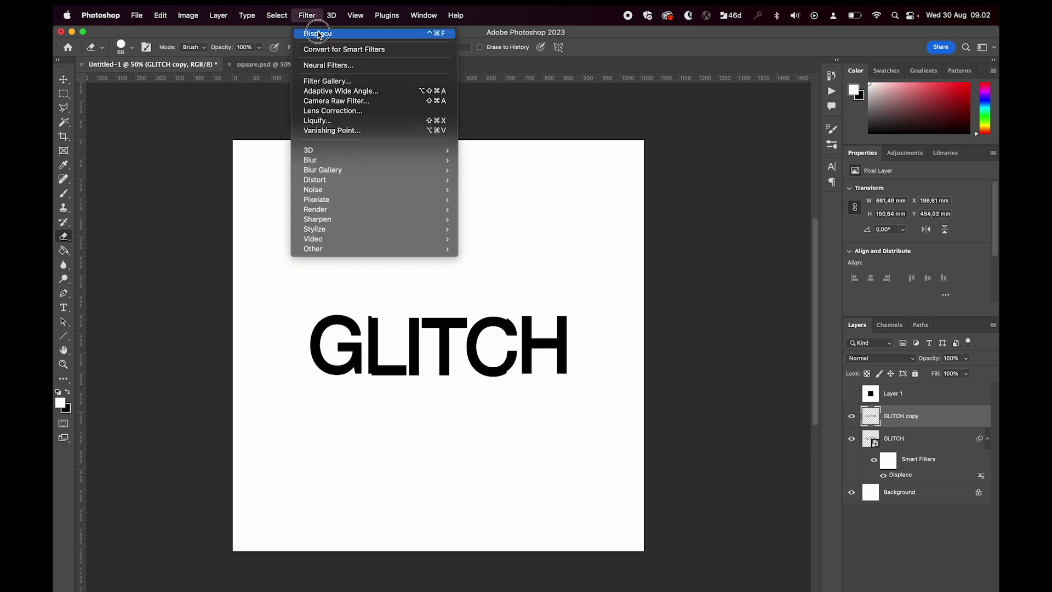
pyautogui.click(310, 30)
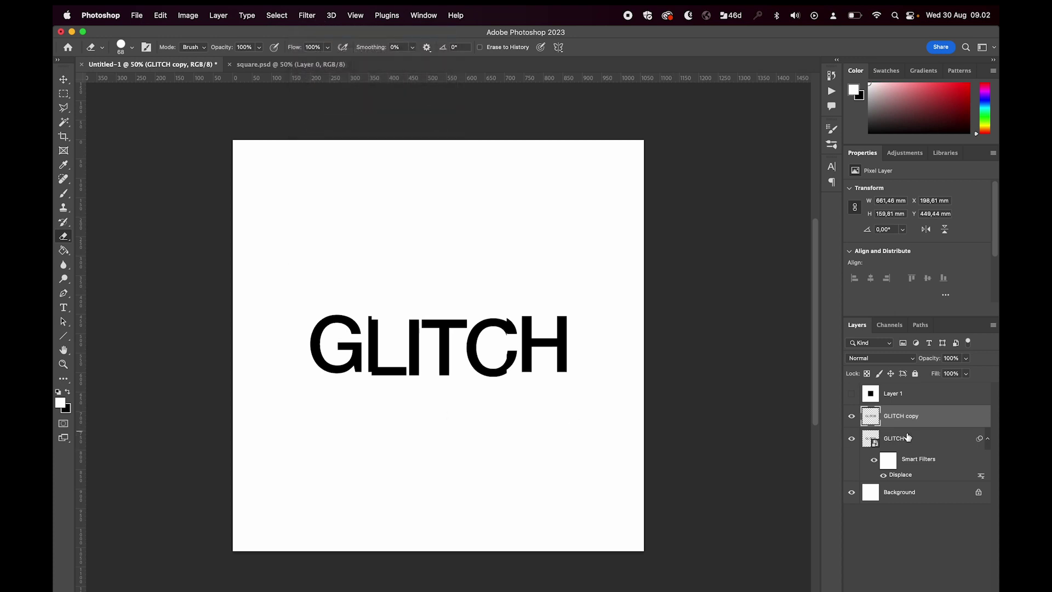
pyautogui.press('v')
pyautogui.moveTo(465, 345); pyautogui.dragTo(477, 440)
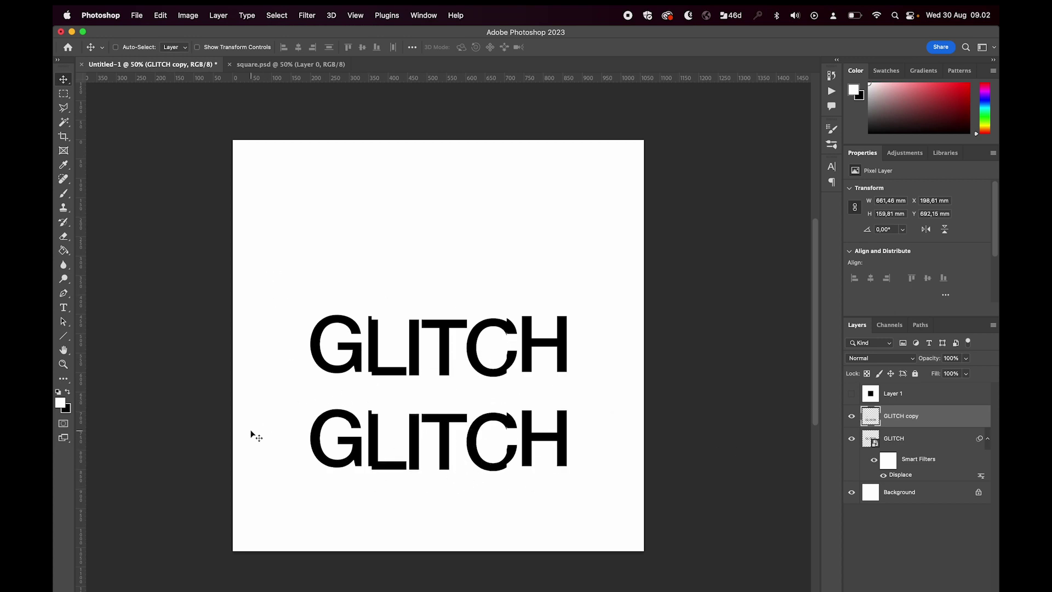
pyautogui.press('super+z')
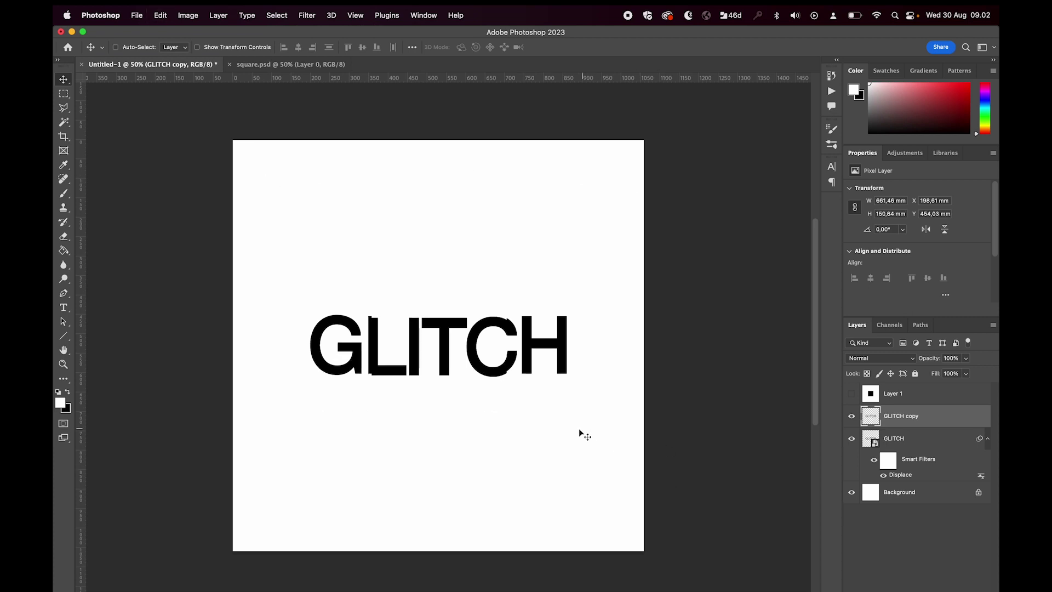
# Try the last Displace inside a rectangular selection of about 730 × 627 mm around the text, move the copy below the original, and undo
pyautogui.press('m')
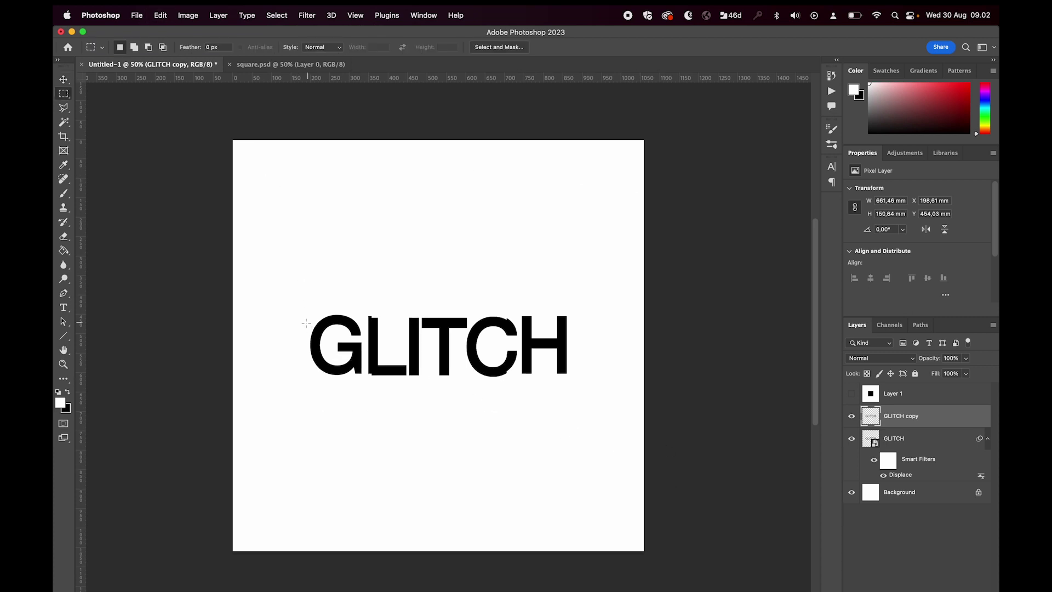
pyautogui.moveTo(304, 293); pyautogui.dragTo(588, 535)
pyautogui.click(307, 15)
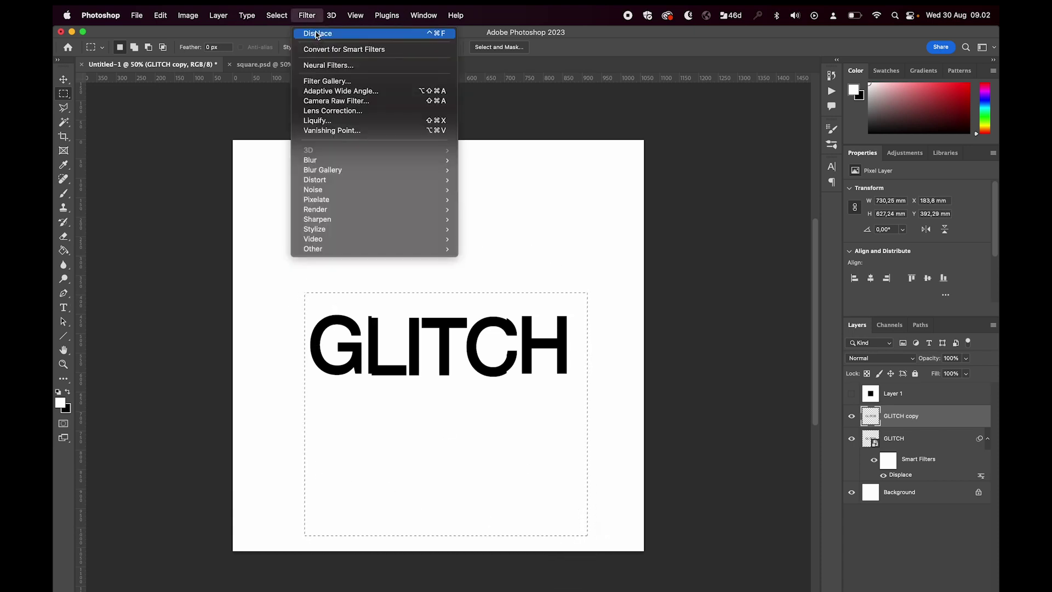
pyautogui.click(313, 32)
pyautogui.press('super+d')
pyautogui.press('v')
pyautogui.moveTo(441, 340); pyautogui.dragTo(439, 436)
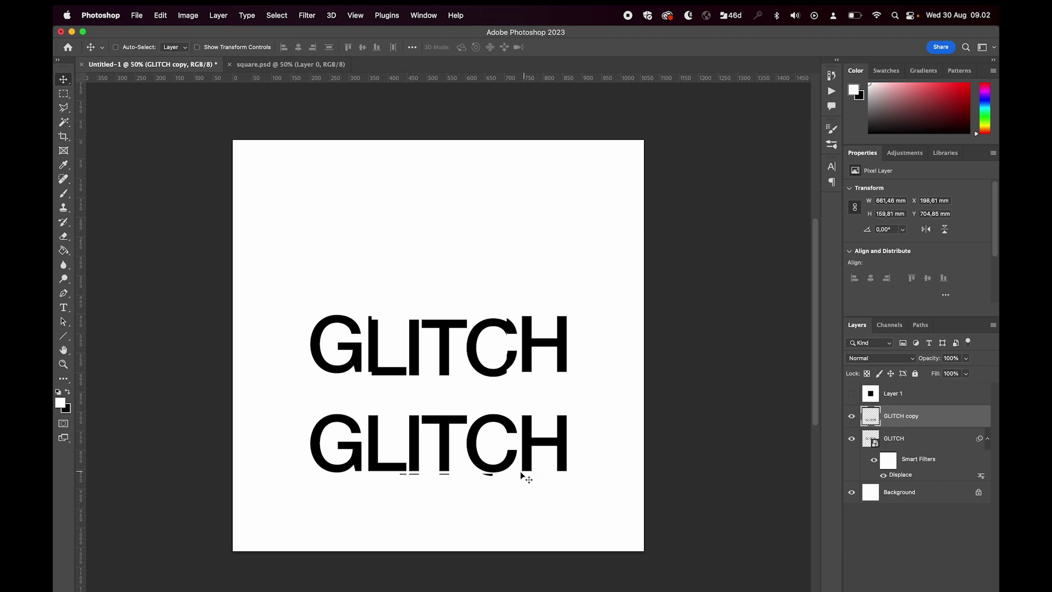
pyautogui.press('super+z')
# Select six separate rectangular areas across the upper and lower parts of the lettering on the GLITCH copy
pyautogui.press('m')
pyautogui.moveTo(299, 338); pyautogui.dragTo(391, 416)
pyautogui.moveTo(407, 294); pyautogui.dragTo(506, 402)
pyautogui.moveTo(470, 312); pyautogui.dragTo(589, 330)
pyautogui.moveTo(520, 345); pyautogui.dragTo(589, 398)
pyautogui.moveTo(305, 292); pyautogui.dragTo(378, 332)
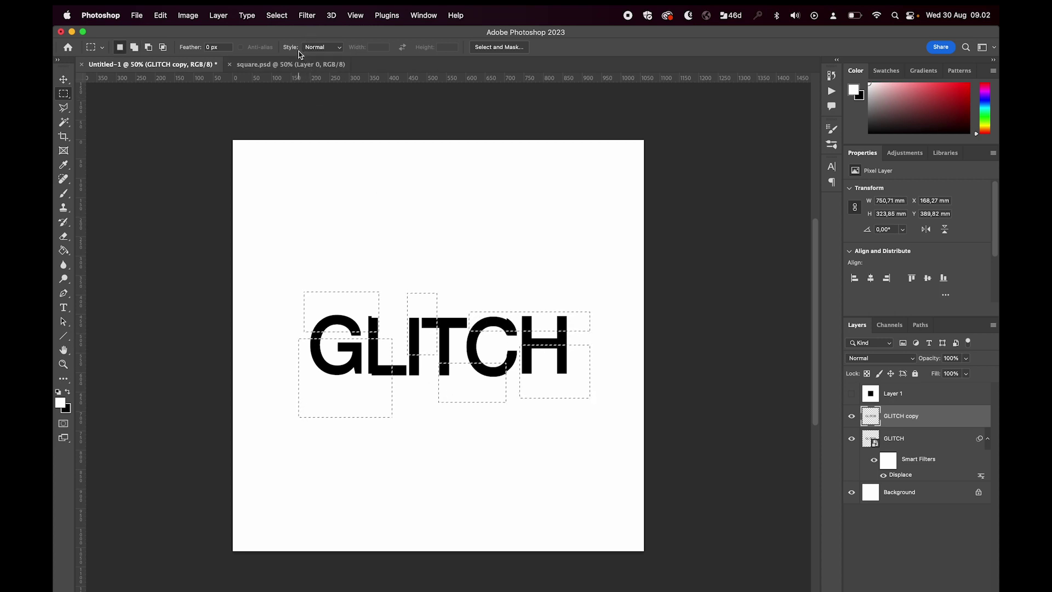
# Repeat the last Displace on the selected areas, deselect, and move the GLITCH copy below the original text
pyautogui.press('super+d')
pyautogui.press('v')
pyautogui.moveTo(483, 374); pyautogui.dragTo(484, 452)
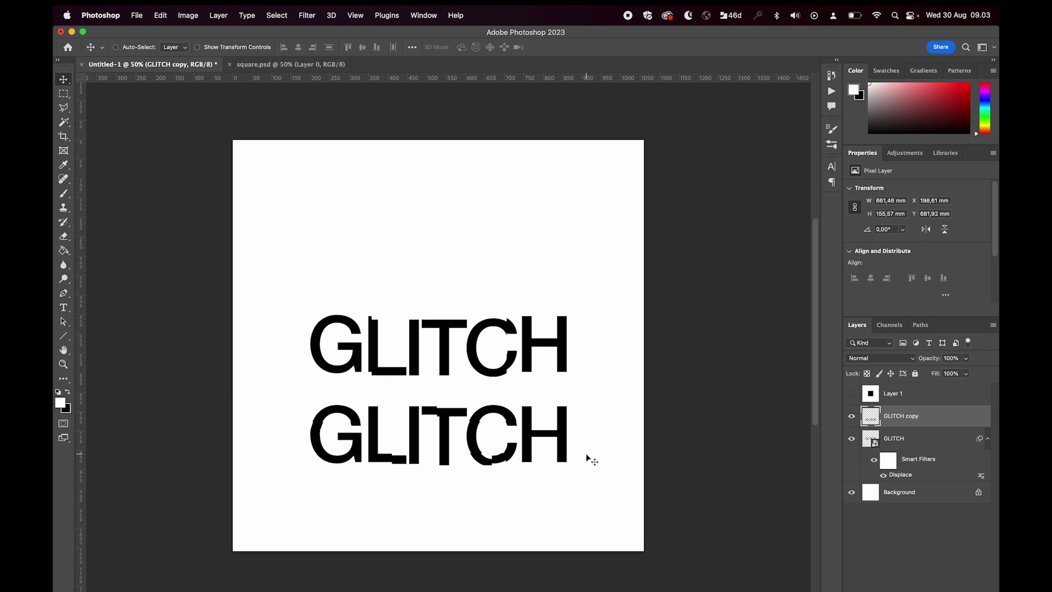
# Select a rectangular area of about 773 × 400 mm around the lower GLITCH copy
pyautogui.click(306, 15)
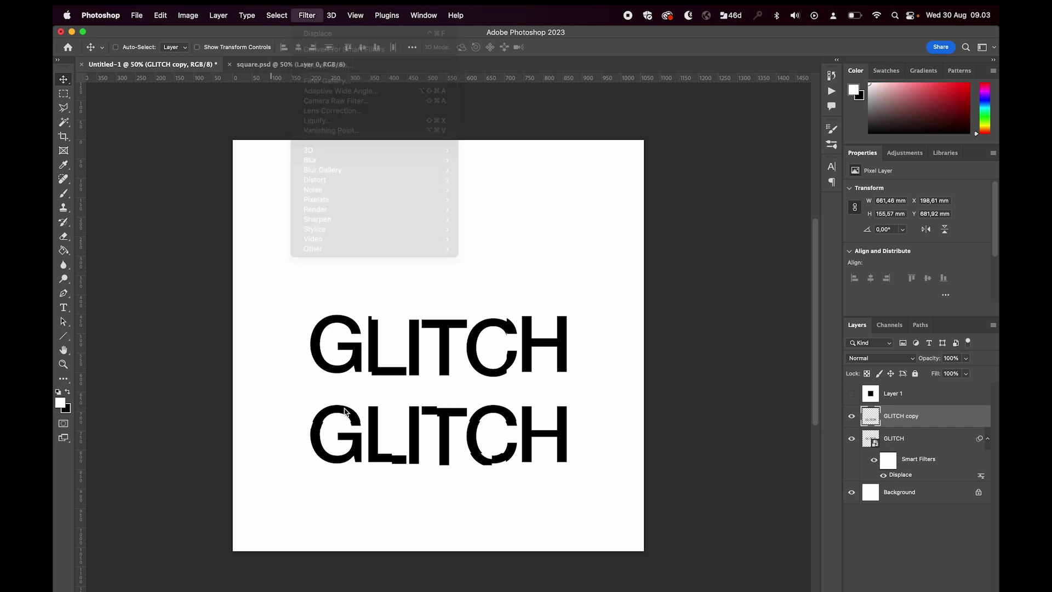
pyautogui.press('Escape')
pyautogui.press('m')
pyautogui.moveTo(290, 387); pyautogui.dragTo(589, 540)
# Displace the selected lettering with horizontal scale 0 and vertical scale 10, using Glitch – Centered Both Directions.psd as the displacement map
pyautogui.click(307, 15)
pyautogui.moveTo(433, 180)
pyautogui.click(482, 180)
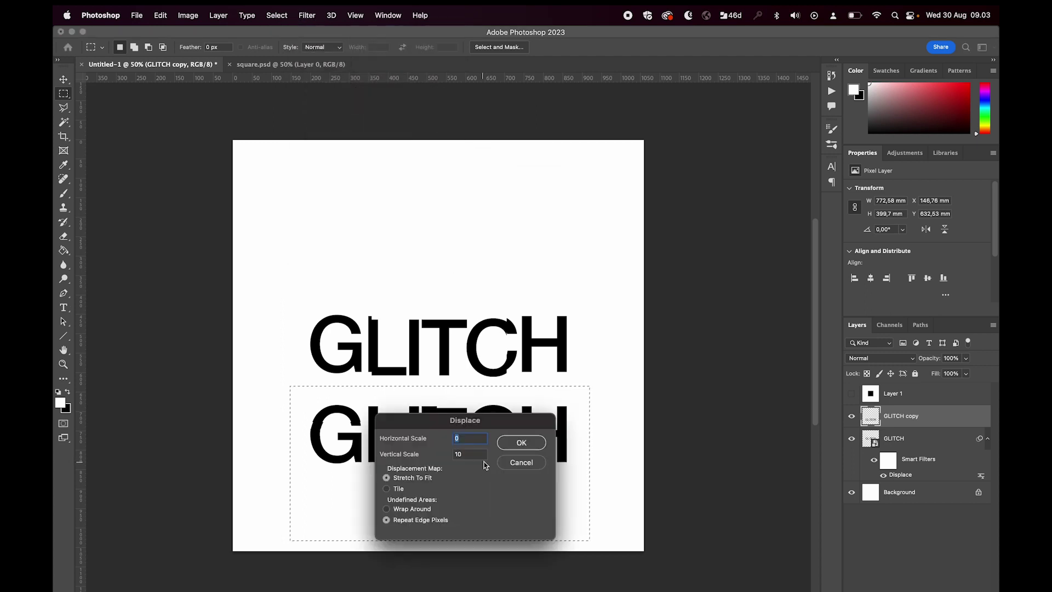
pyautogui.click(508, 447)
pyautogui.click(397, 287)
pyautogui.press('space')
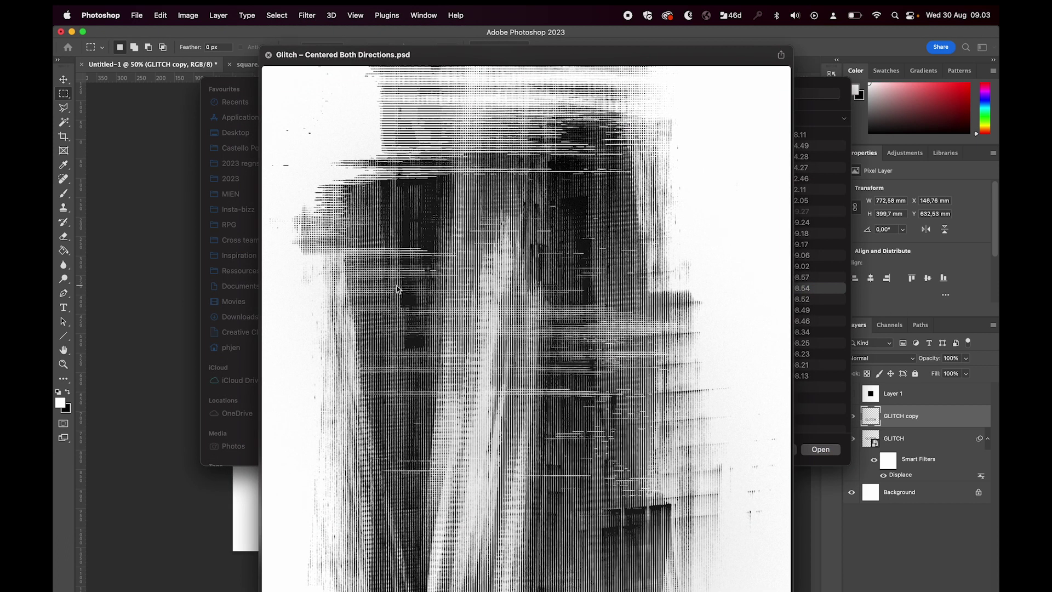
pyautogui.press('space')
pyautogui.press('Return')
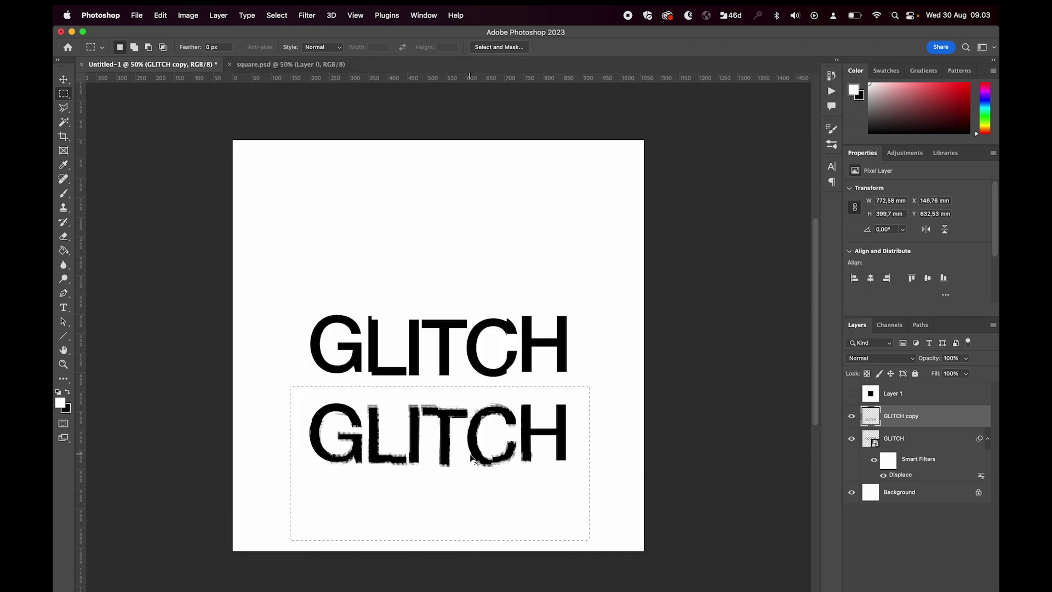
# Deselect the area and move the GLITCH copy above the original text
pyautogui.hotkey('ctrl', 'd')
pyautogui.press('v')
pyautogui.moveTo(469, 478); pyautogui.dragTo(461, 299)
# Repeat the last Displace inside a selection of about 313 × 382 mm over the letter H, deselect, and move the copy below the original
pyautogui.press('m')
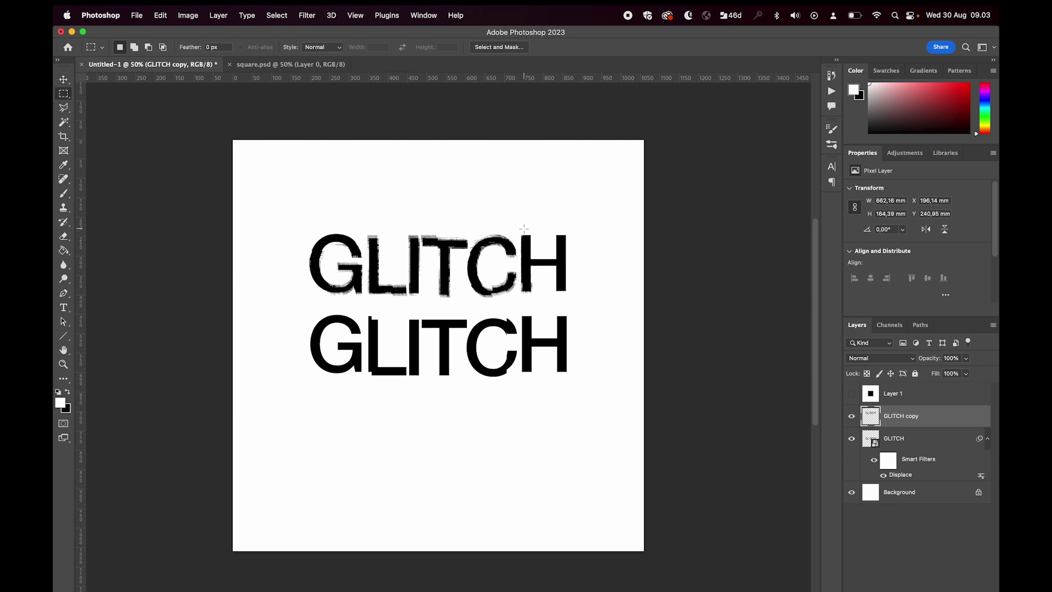
pyautogui.moveTo(517, 150); pyautogui.dragTo(639, 297)
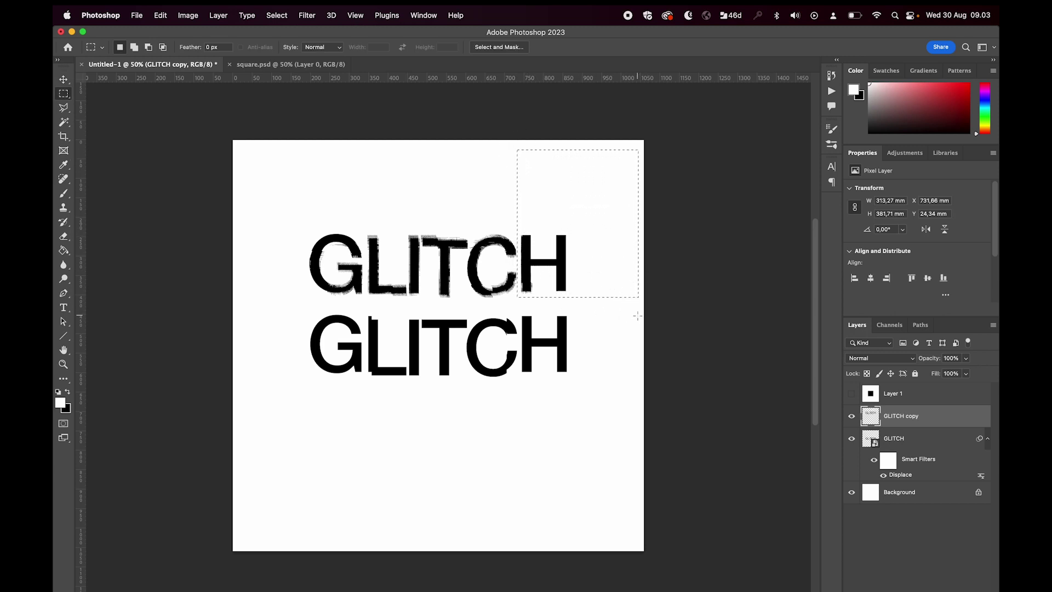
pyautogui.press('ctrl+super+f')
pyautogui.click(621, 313)
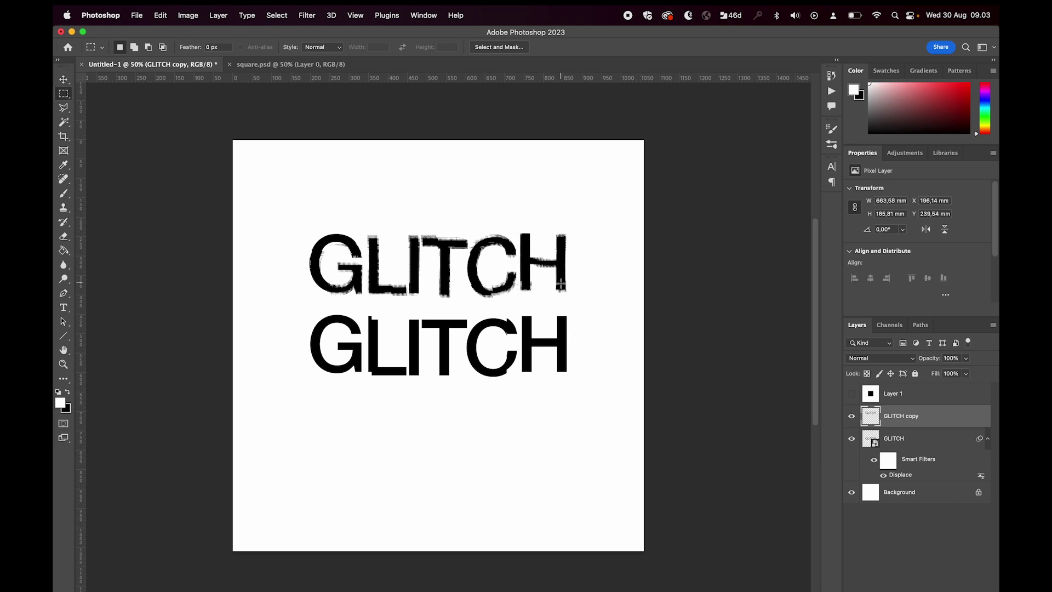
pyautogui.press('v')
pyautogui.moveTo(513, 255); pyautogui.dragTo(512, 418)
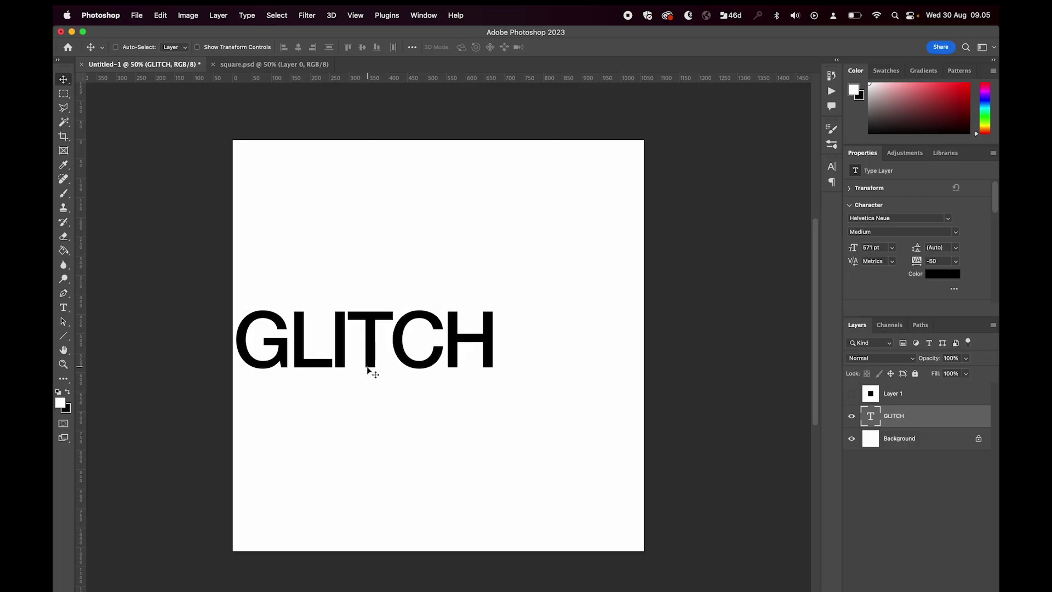
# Centre the GLITCH text layer horizontally and vertically on the canvas
pyautogui.moveTo(371, 371); pyautogui.dragTo(437, 371)
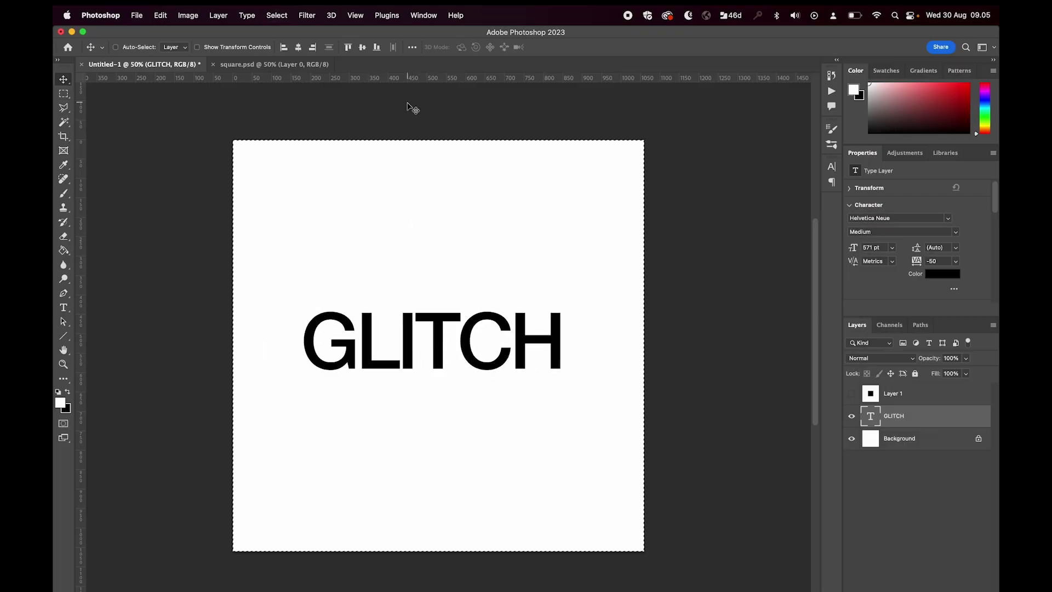
pyautogui.click(362, 47)
pyautogui.click(298, 47)
pyautogui.press('super+d')
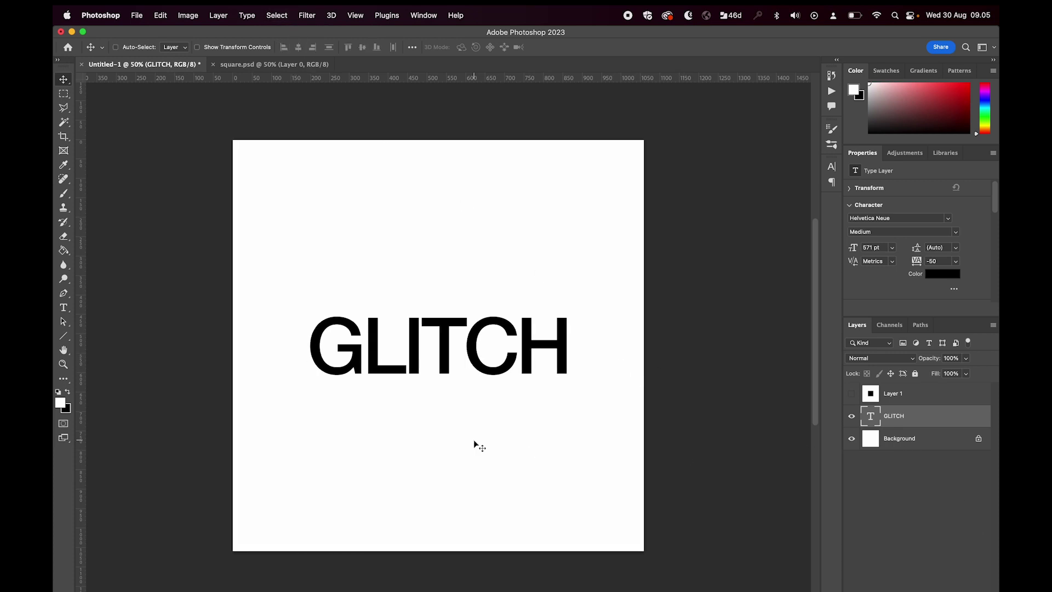
# Rasterize the GLITCH type layer
pyautogui.press('e')
pyautogui.click(472, 416)
pyautogui.press('Return')
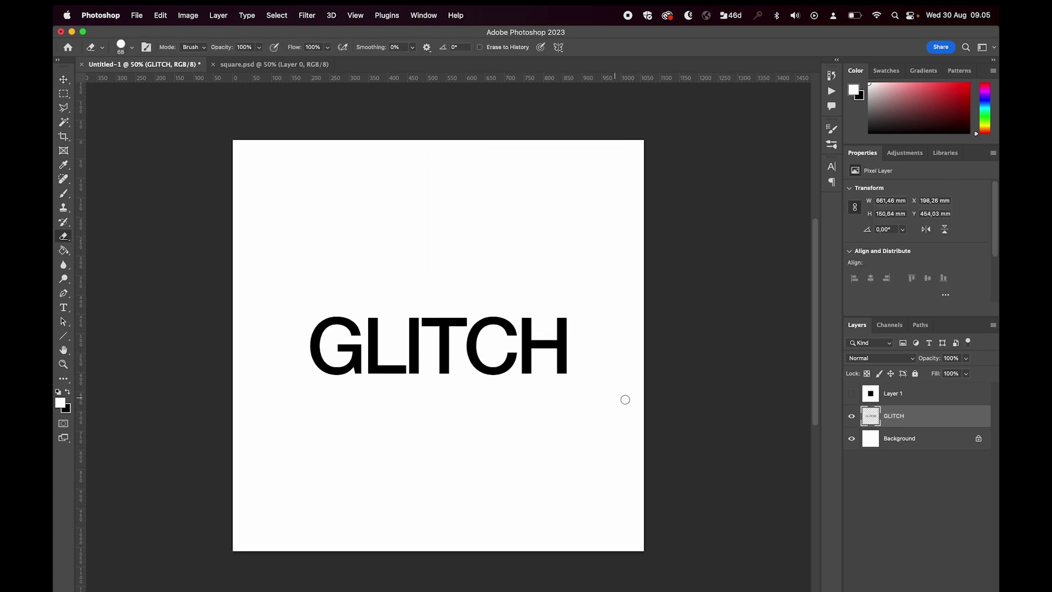
# Duplicate the rasterized GLITCH layer four times, hide the four copies and select the original layer
pyautogui.press('super+j')
pyautogui.press('super+j')
pyautogui.press('super+j')
pyautogui.press('super+j')
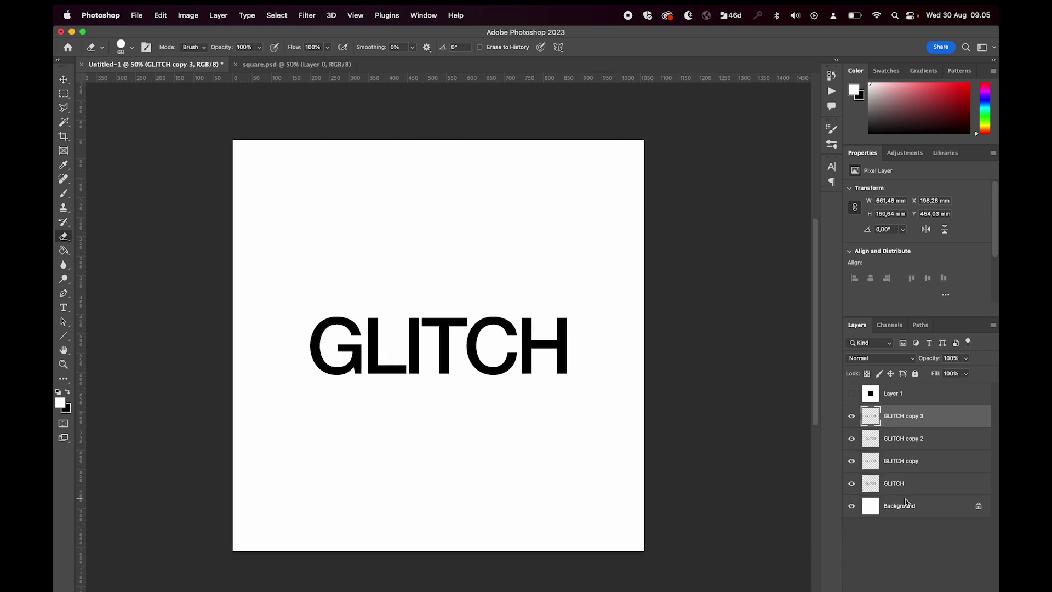
pyautogui.moveTo(852, 416); pyautogui.dragTo(883, 503)
pyautogui.click(881, 508)
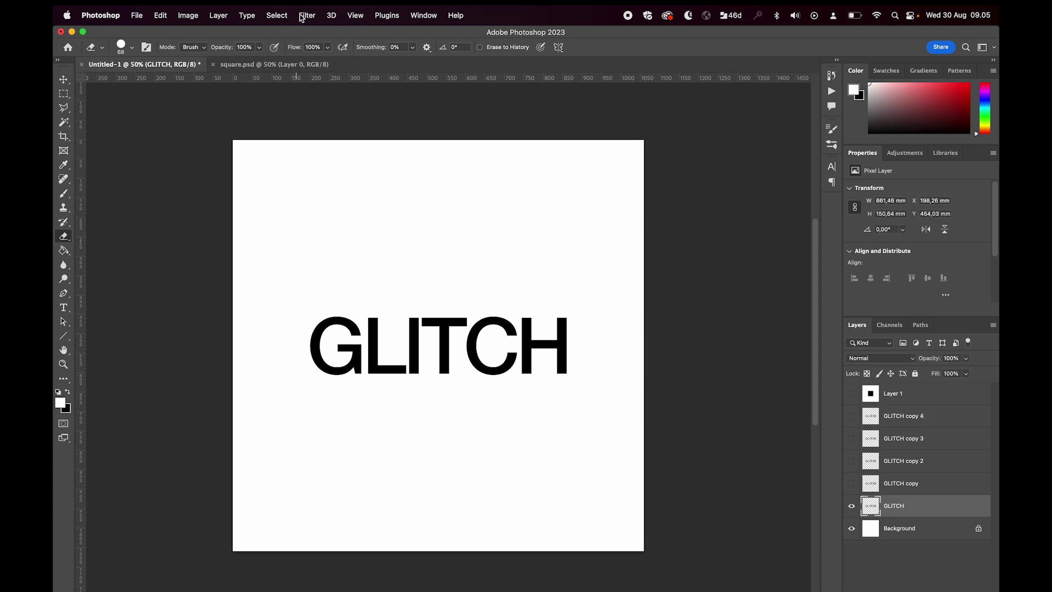
# Apply Displace to the GLITCH layer with a horizontal scale of 8 and a vertical scale of 10
pyautogui.click(306, 15)
pyautogui.moveTo(361, 179)
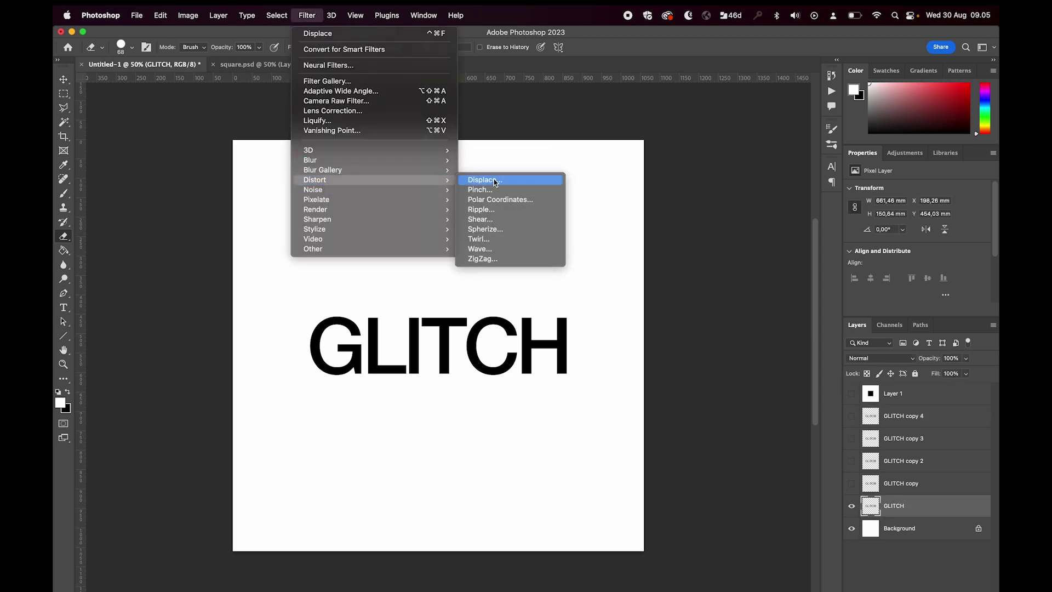
pyautogui.click(485, 179)
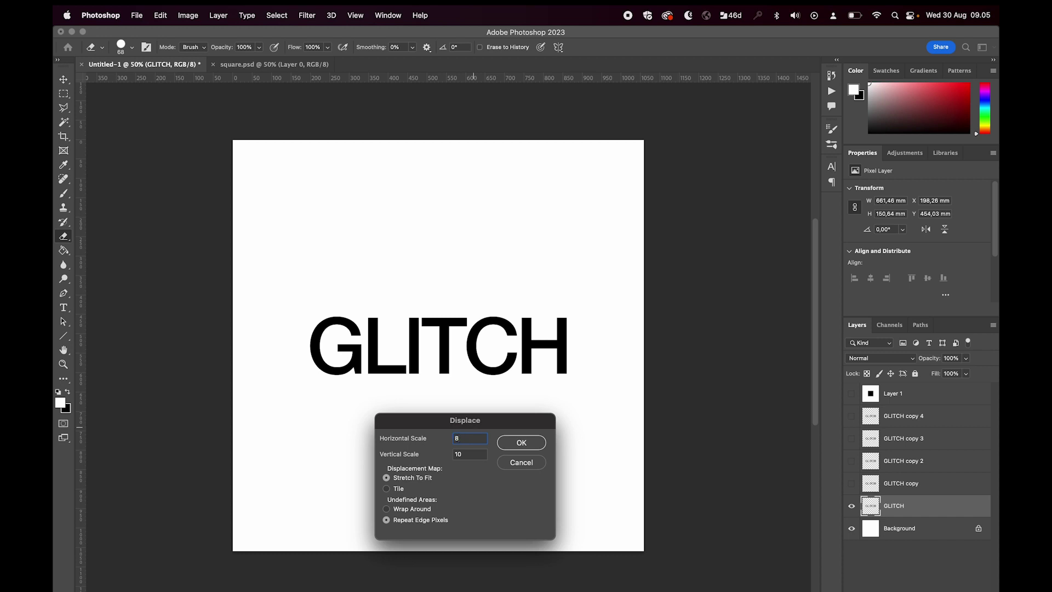
pyautogui.press('Return')
pyautogui.click(308, 15)
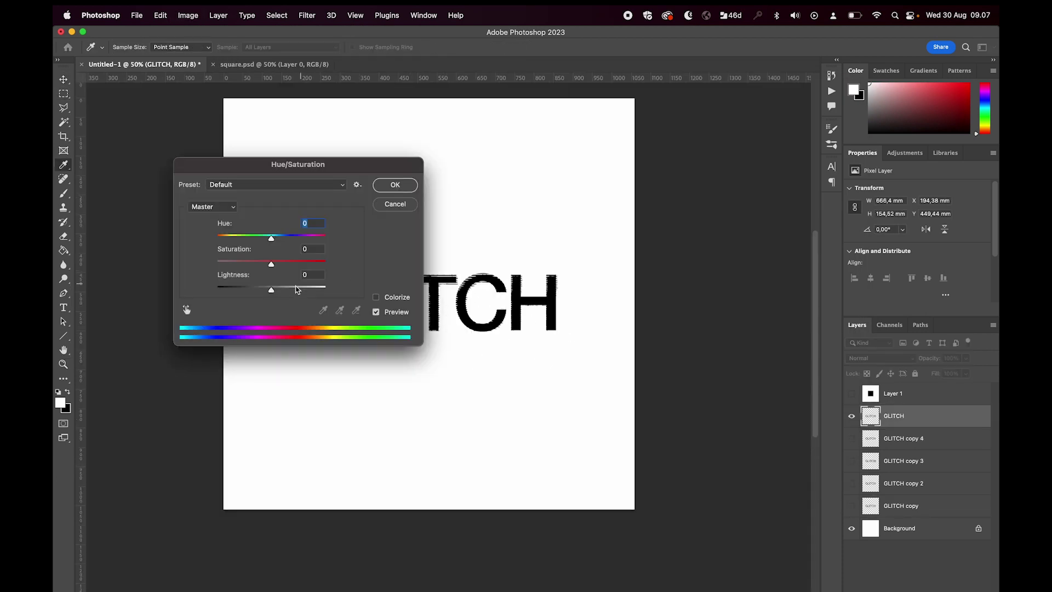
# Colorize the GLITCH layer red with Hue/Saturation, raising its lightness, and lower the layer's opacity to 40%
pyautogui.moveTo(277, 286); pyautogui.dragTo(296, 287)
pyautogui.click(376, 297)
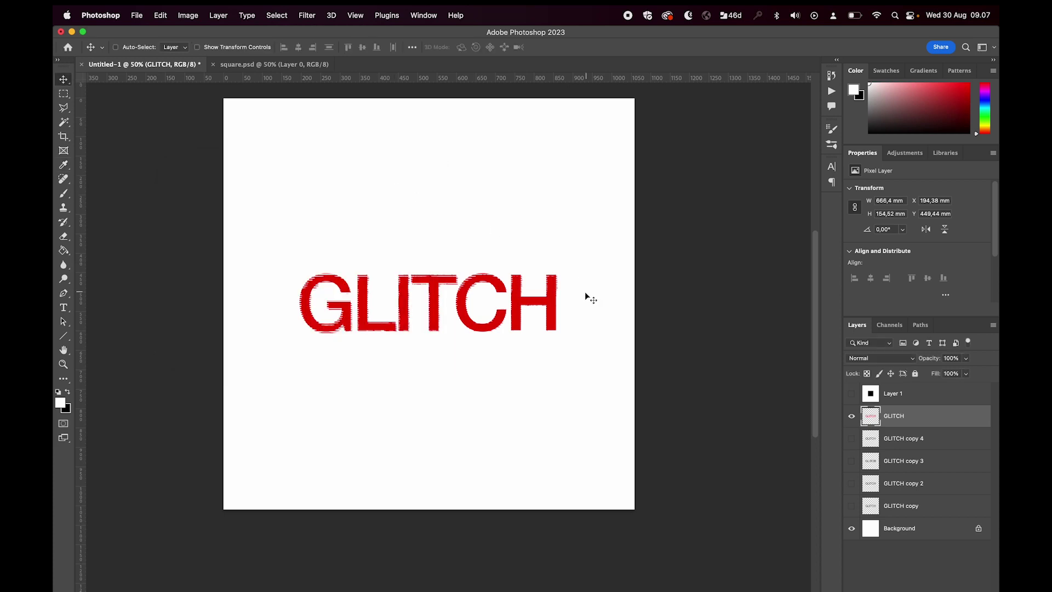
pyautogui.press('4')
# Hide GLITCH copy 4 and line up GLITCH copy 3 and GLITCH copy 2 with the translucent red GLITCH layer
pyautogui.scroll(2, 502, 305)
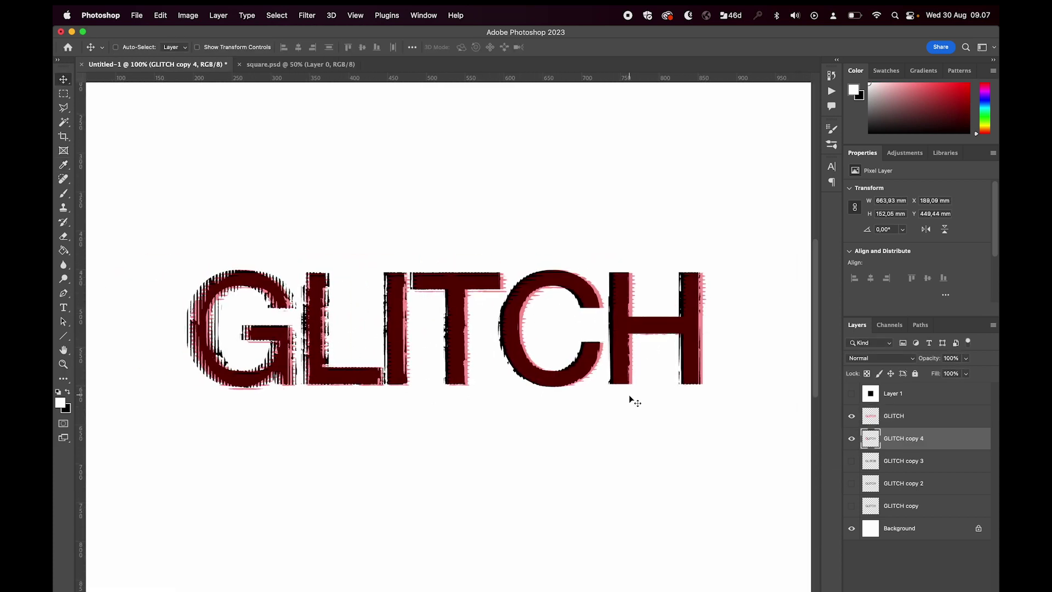
pyautogui.click(852, 439)
pyautogui.click(851, 460)
pyautogui.click(872, 465)
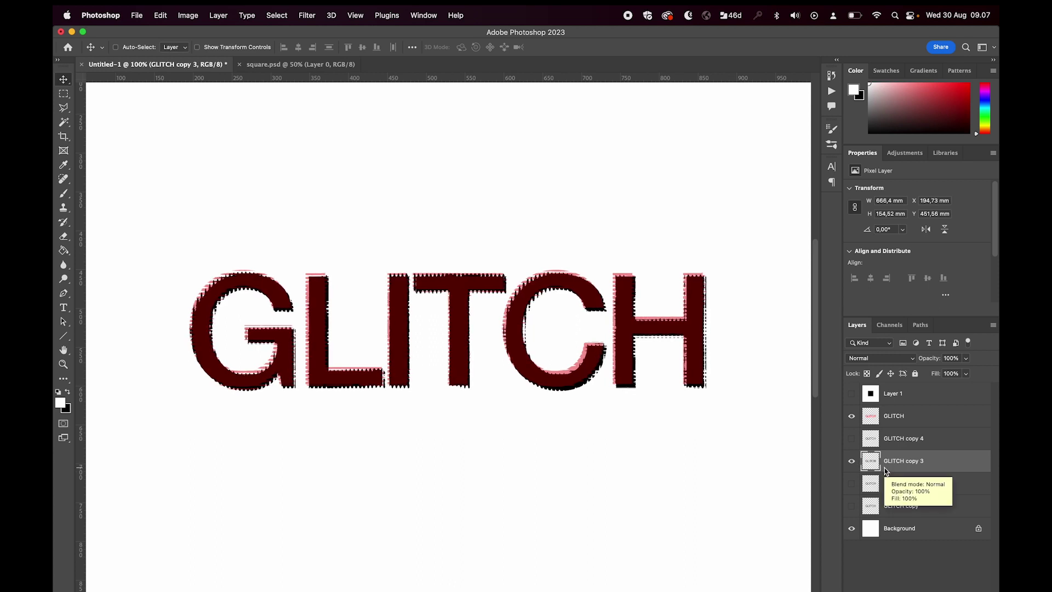
pyautogui.click(852, 460)
pyautogui.click(852, 483)
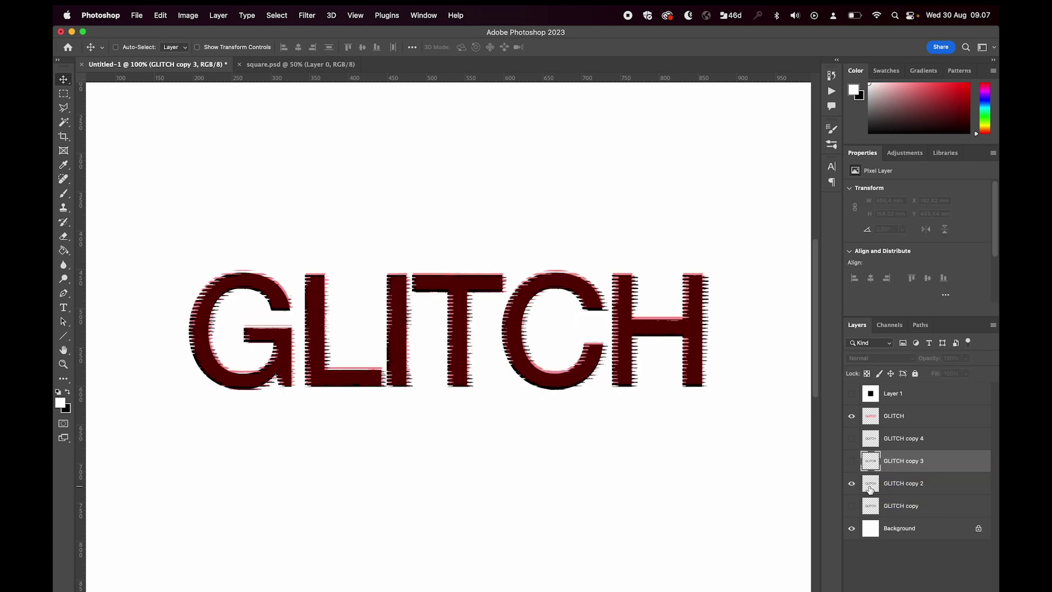
pyautogui.click(871, 485)
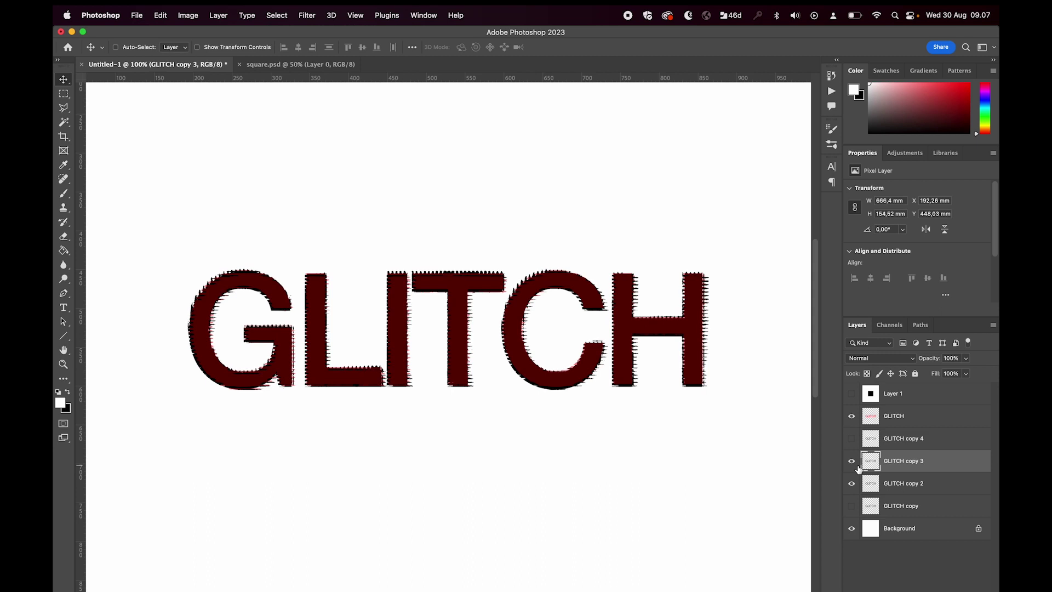
# Check GLITCH copy and GLITCH copy 4 one at a time against the red GLITCH layer, then hide them
pyautogui.click(851, 483)
pyautogui.click(871, 505)
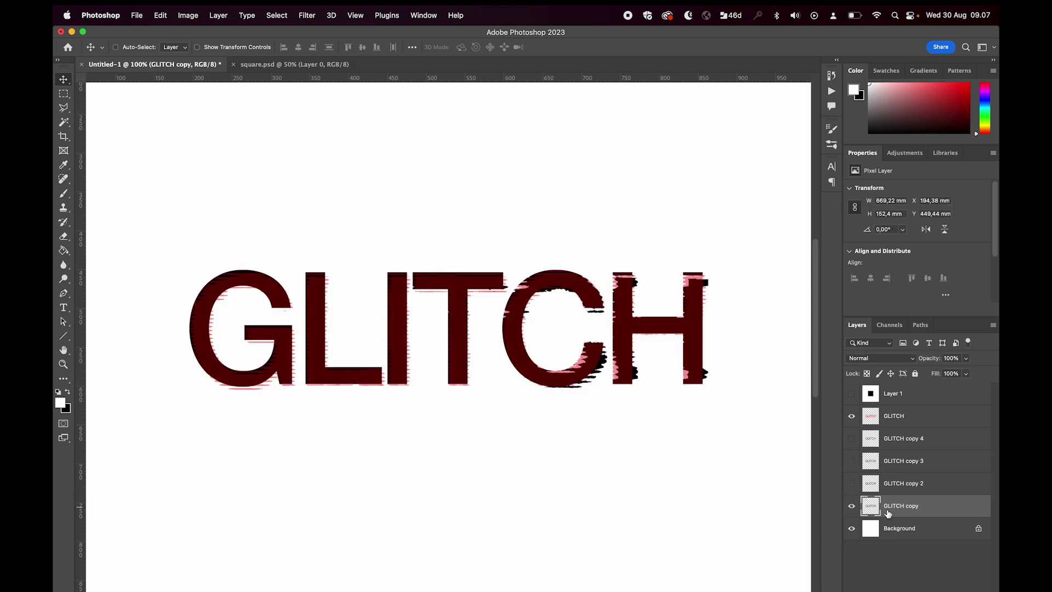
pyautogui.click(851, 438)
pyautogui.click(871, 438)
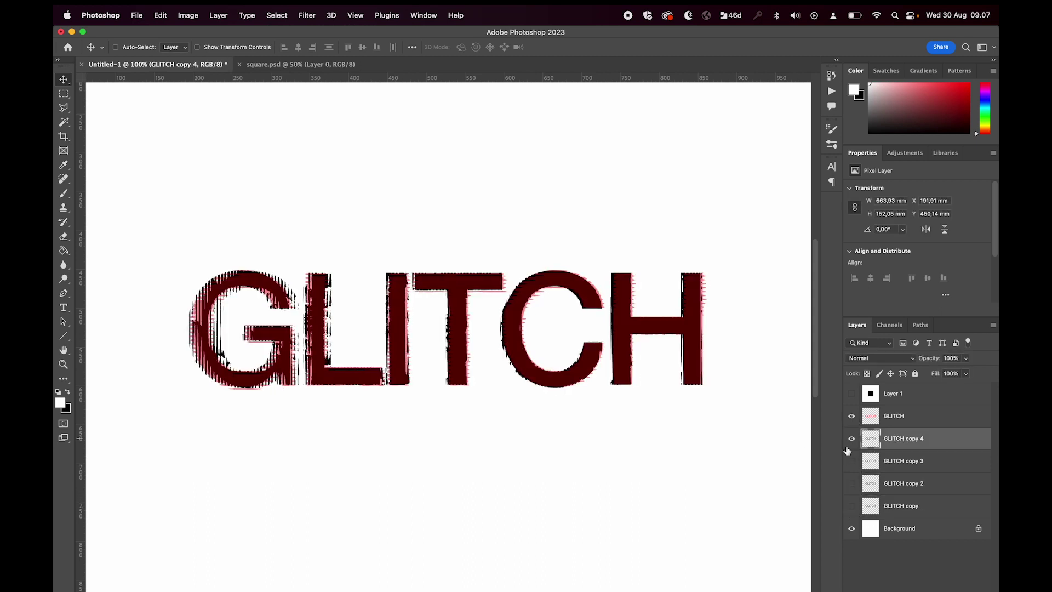
pyautogui.click(851, 438)
# Turn the GLITCH layer black with minimum Hue/Saturation lightness and set its opacity to 100%
pyautogui.click(878, 415)
pyautogui.press('super+u')
pyautogui.moveTo(271, 290); pyautogui.dragTo(117, 290)
pyautogui.click(385, 189)
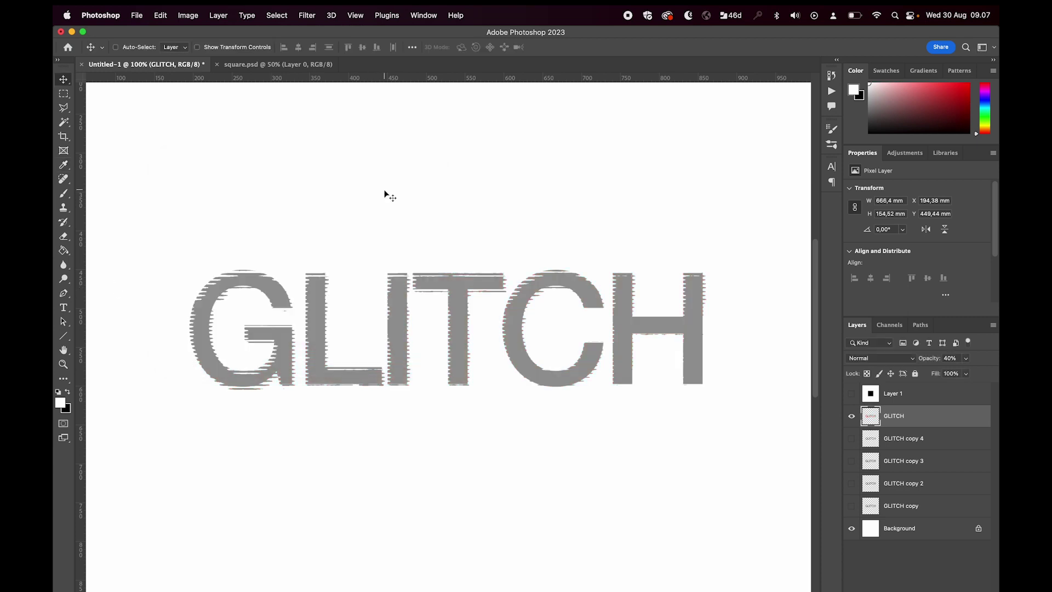
pyautogui.press('0')
# Open the Timeline for a frame animation, with all GLITCH layers hidden and the whole canvas in view
pyautogui.press('z')
pyautogui.keyDown('alt'); pyautogui.click(472, 379); pyautogui.keyUp('alt')
pyautogui.keyDown('alt'); pyautogui.click(472, 379); pyautogui.keyUp('alt')
pyautogui.press('v')
pyautogui.click(424, 15)
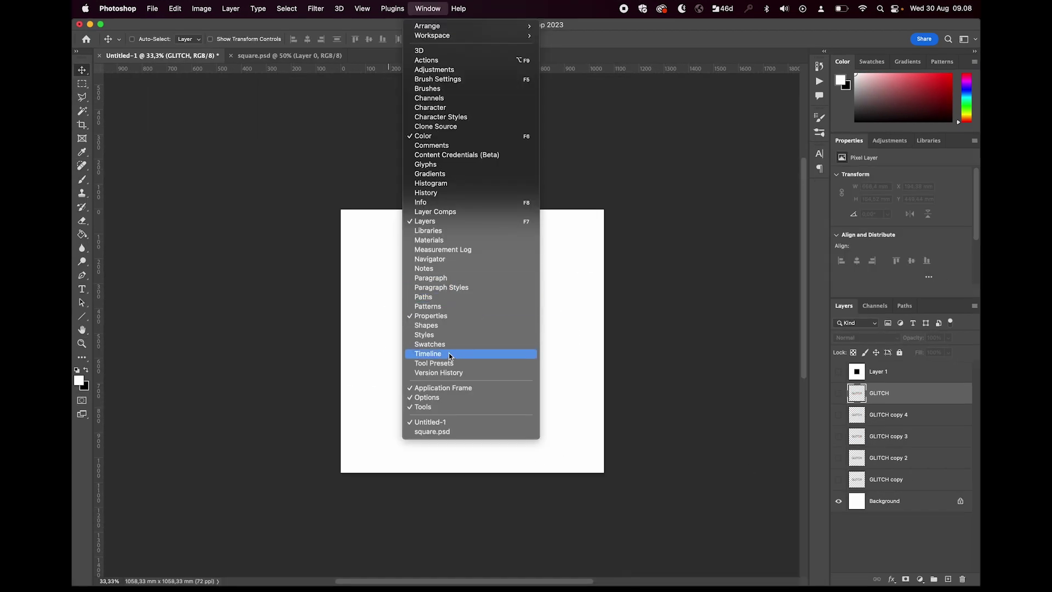
pyautogui.click(424, 375)
pyautogui.click(445, 515)
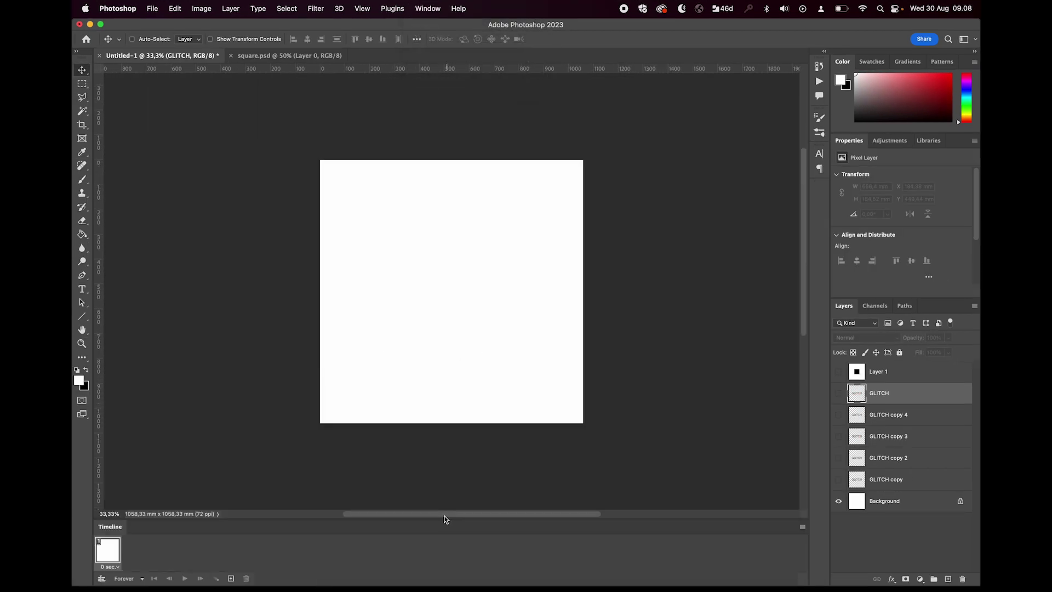
# Show GLITCH copy in the first frame, and add a second frame showing GLITCH copy 2 instead
pyautogui.click(838, 493)
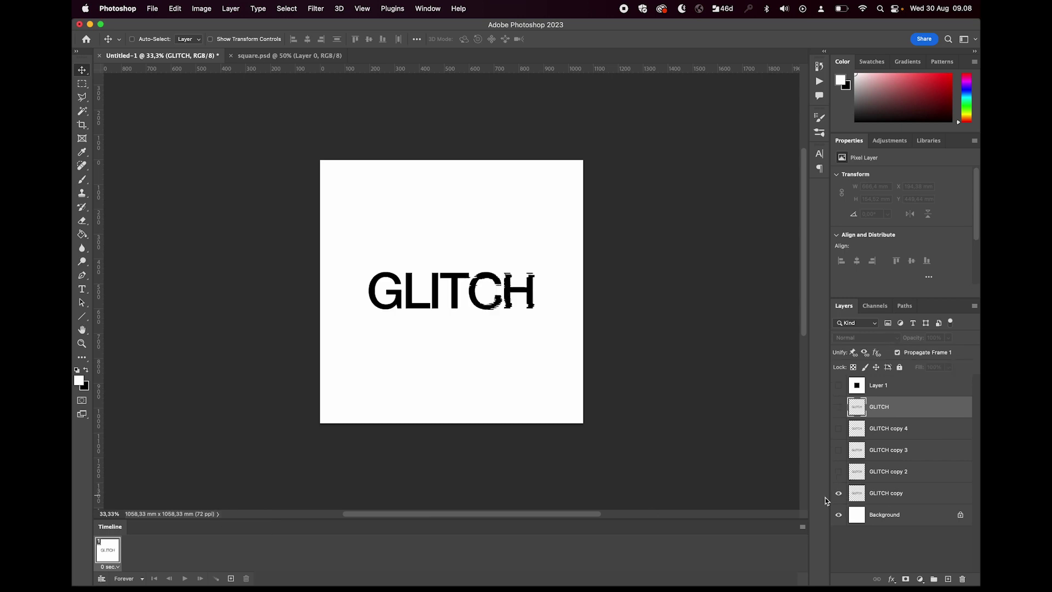
pyautogui.click(230, 578)
pyautogui.click(838, 493)
pyautogui.click(839, 471)
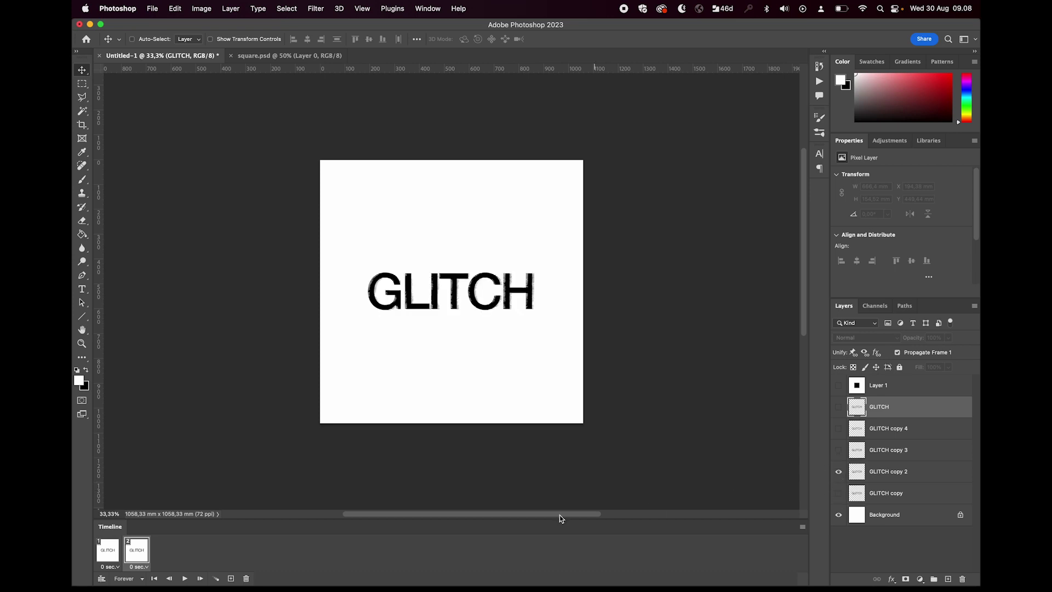
# Add a third frame showing only GLITCH copy 3 and a fourth showing only GLITCH copy 4 over the background
pyautogui.click(230, 578)
pyautogui.click(839, 471)
pyautogui.click(838, 449)
pyautogui.click(231, 578)
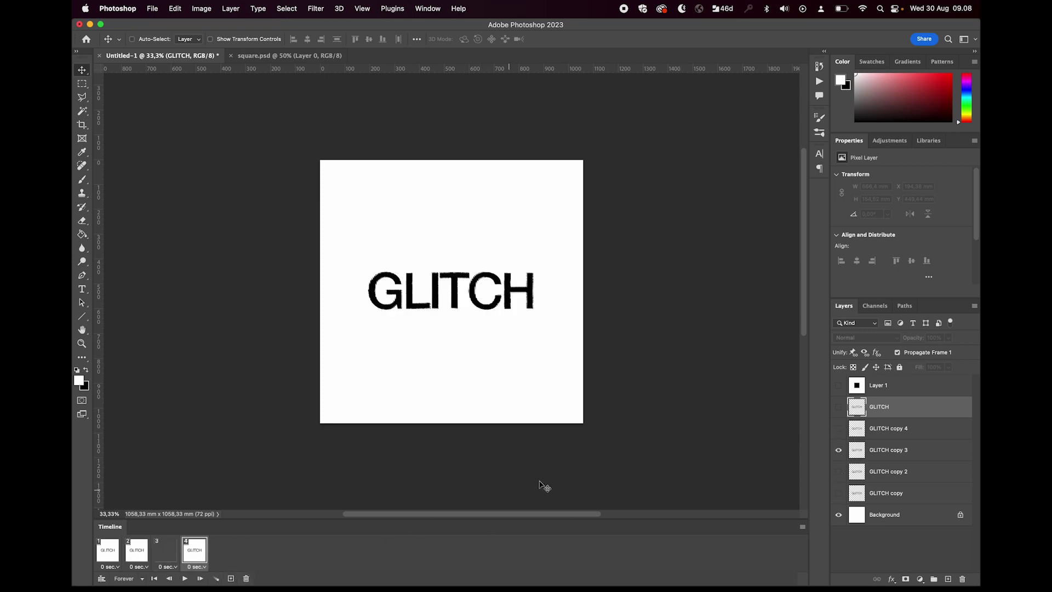
pyautogui.click(838, 450)
pyautogui.click(838, 427)
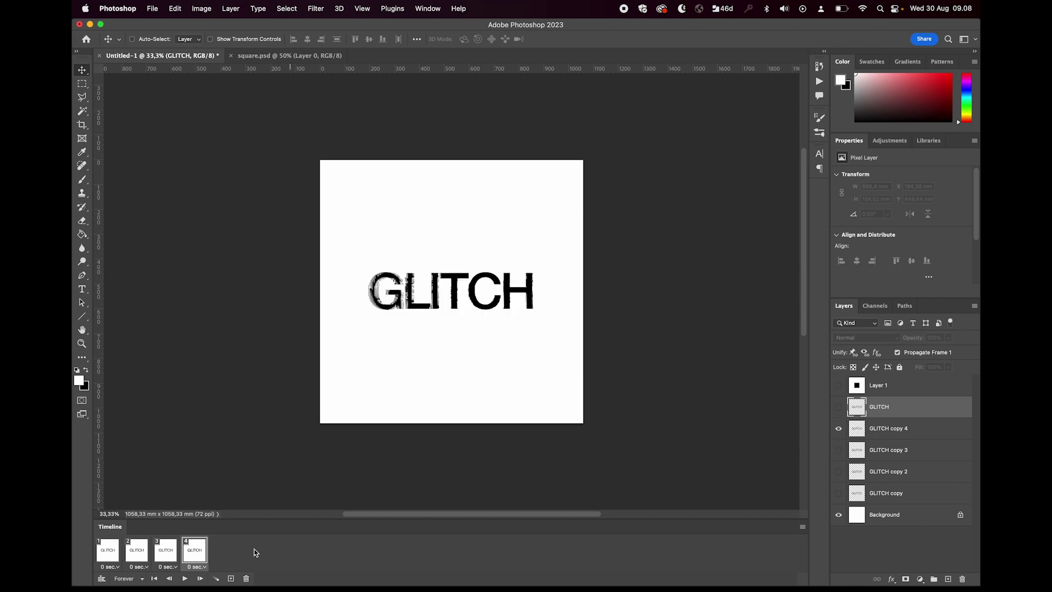
# Add a fifth frame that shows the GLITCH layer instead of GLITCH copy 4
pyautogui.click(231, 577)
pyautogui.click(838, 427)
pyautogui.click(838, 407)
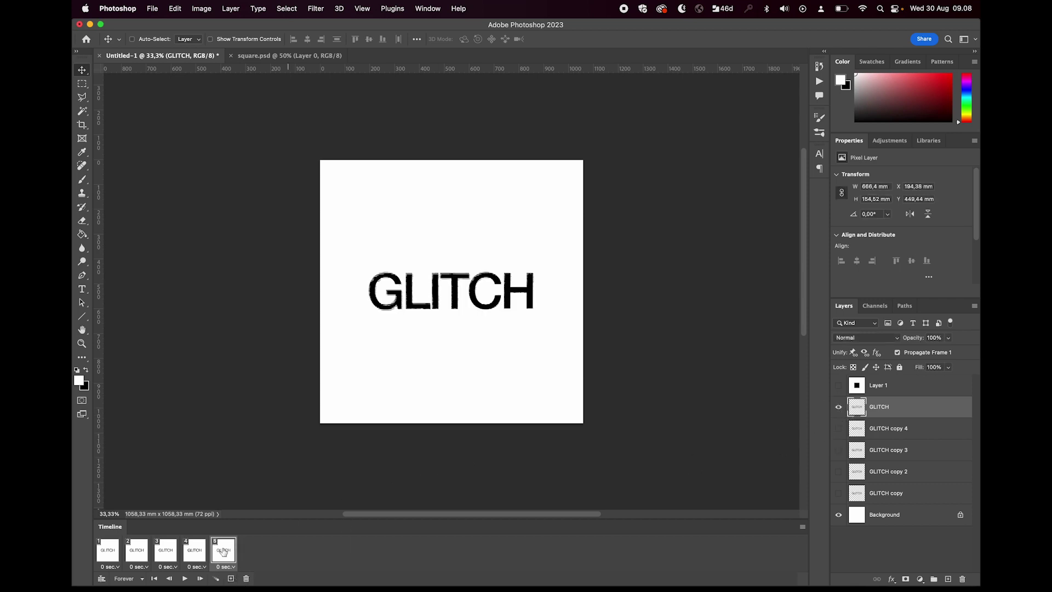
# Set the delay of all five frames to 0.05 seconds and play the animation
pyautogui.keyDown('shift'); pyautogui.click(116, 559); pyautogui.keyUp('shift')
pyautogui.click(151, 570)
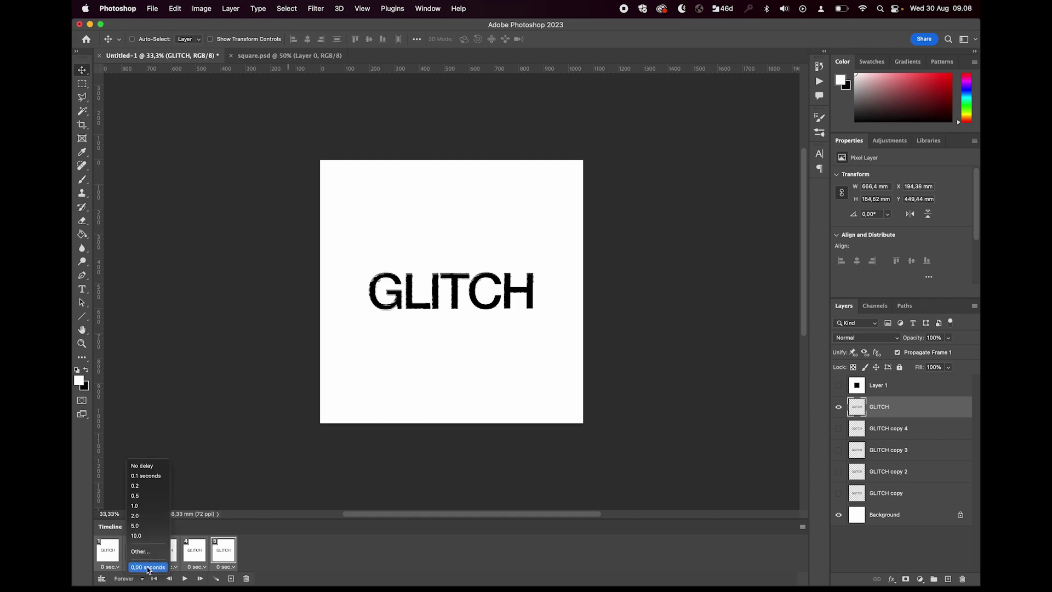
pyautogui.click(143, 550)
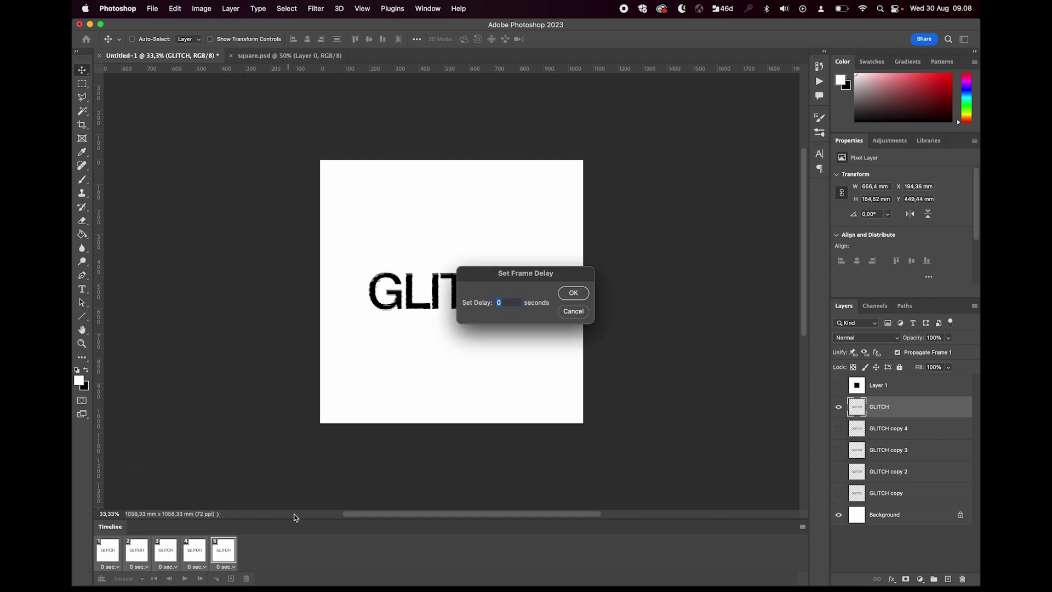
pyautogui.press('Return')
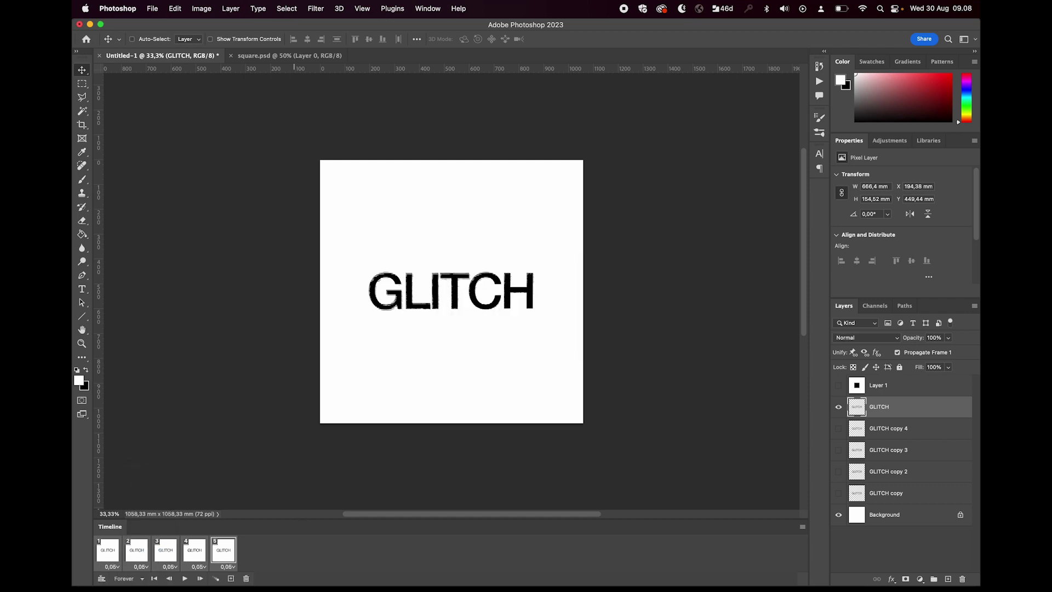
pyautogui.click(184, 579)
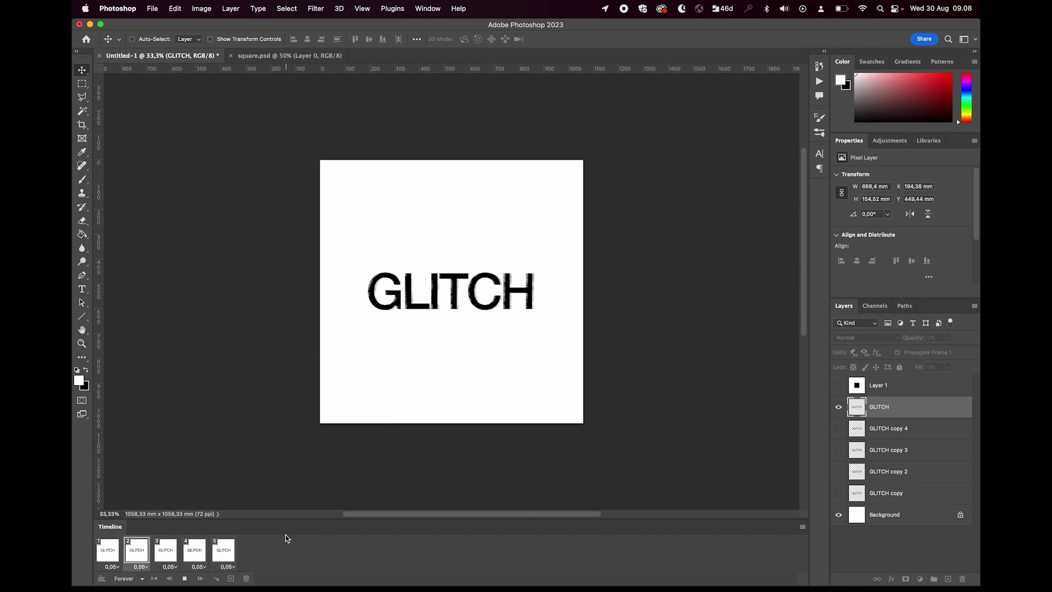
# Stop the animation and set up a Save for Web GIF export with 8 colors and looping set to Forever
pyautogui.click(185, 579)
pyautogui.click(151, 9)
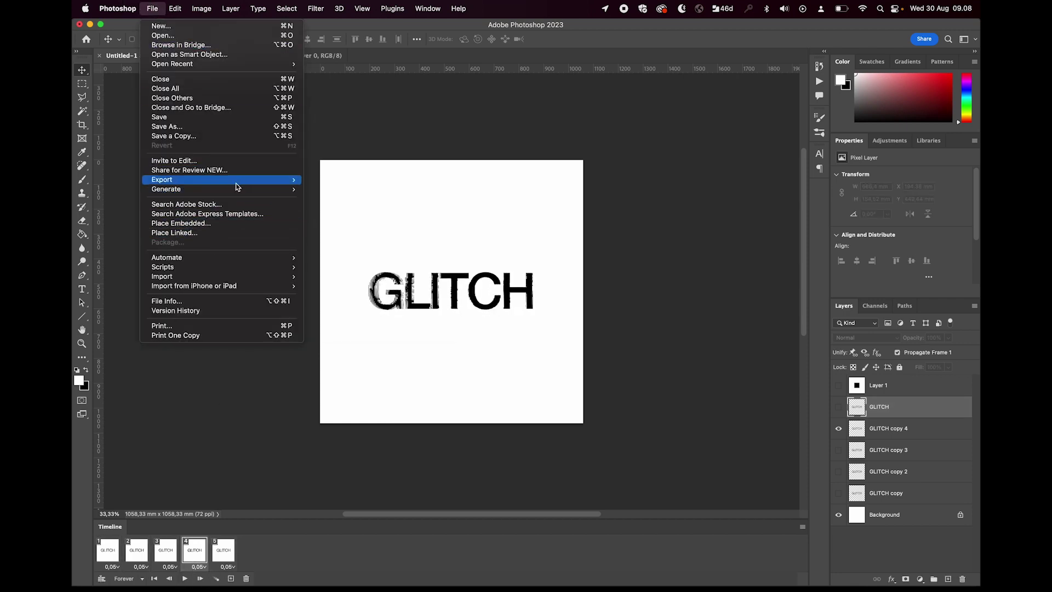
pyautogui.moveTo(235, 180)
pyautogui.click(354, 219)
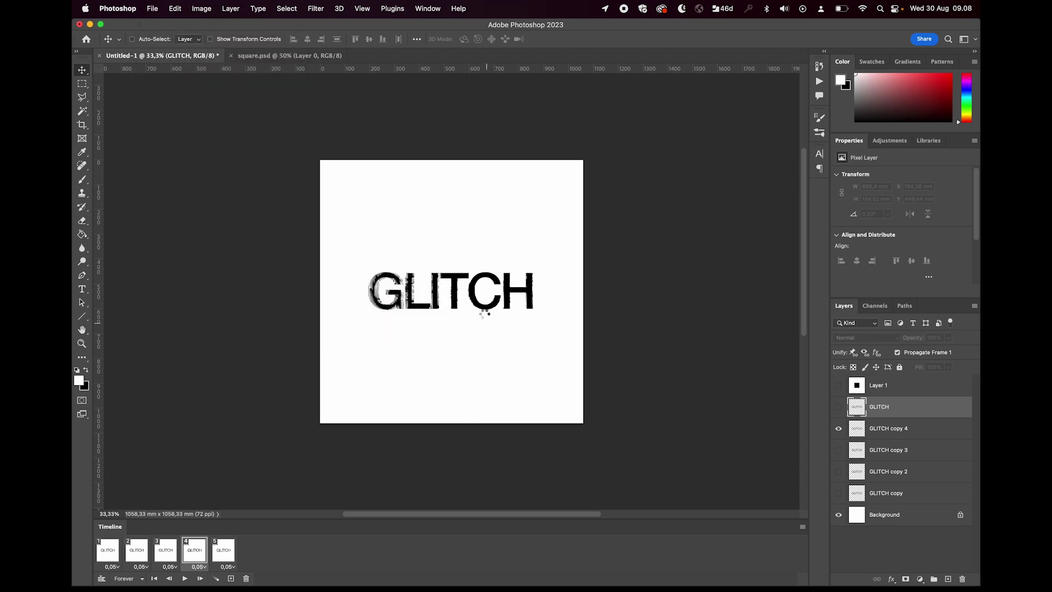
pyautogui.click(296, 447)
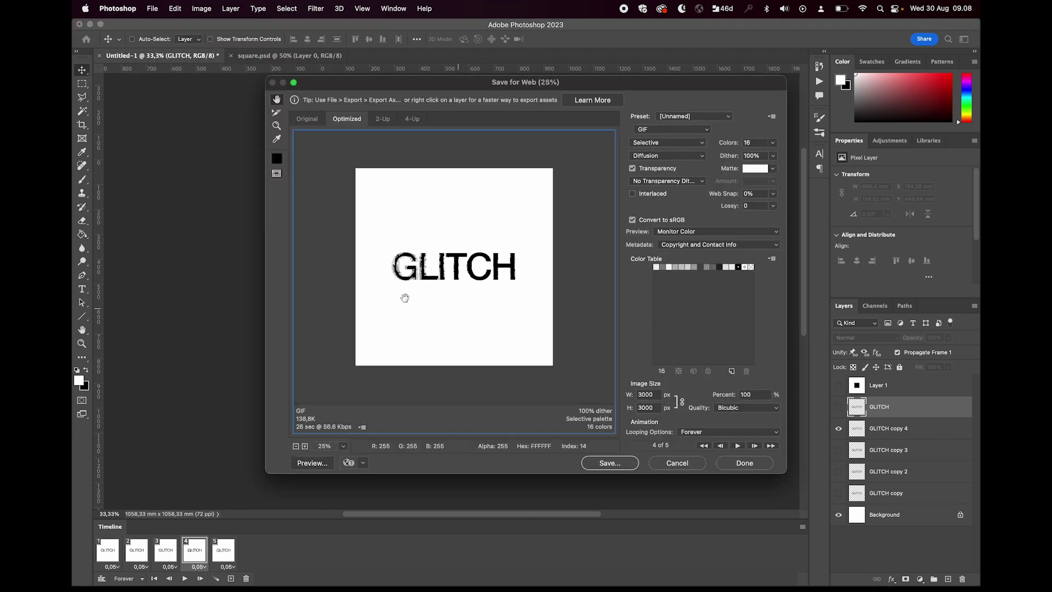
pyautogui.click(772, 142)
pyautogui.click(795, 182)
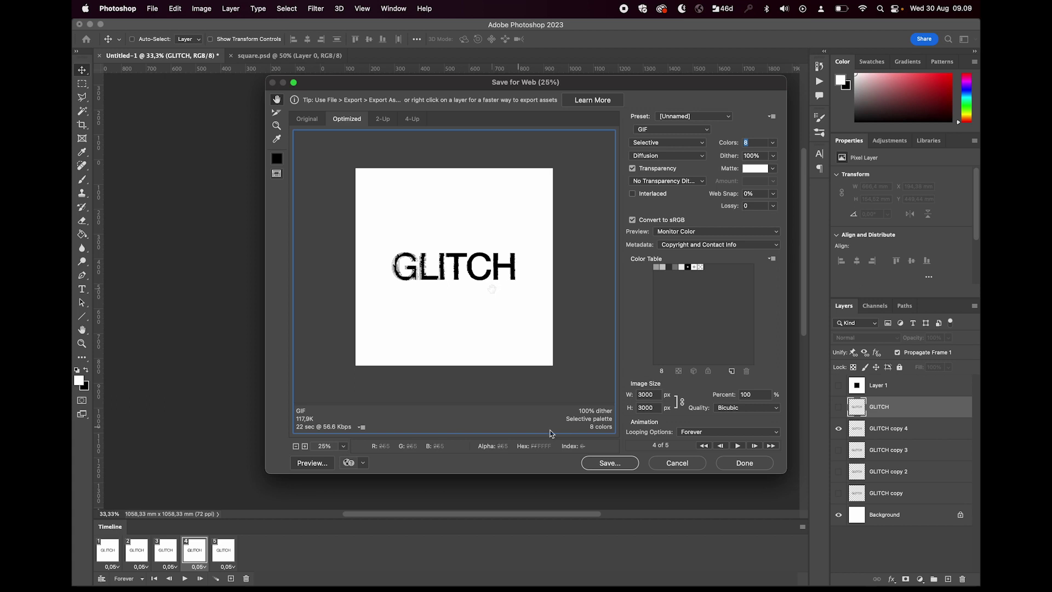
pyautogui.click(723, 432)
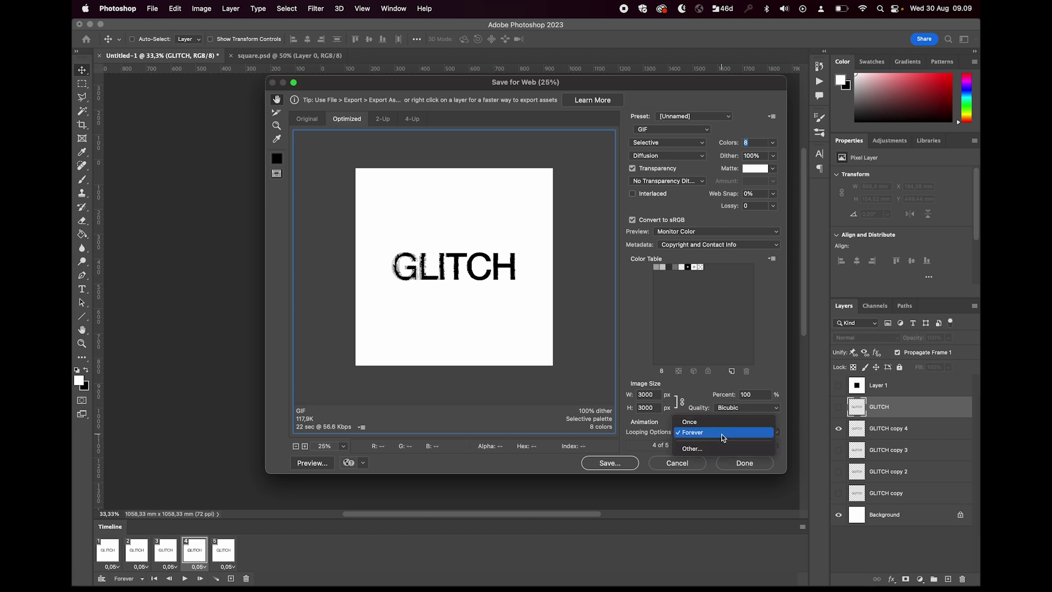
pyautogui.click(722, 433)
# Save the optimized animation to the Desktop as glitch.gif
pyautogui.click(611, 463)
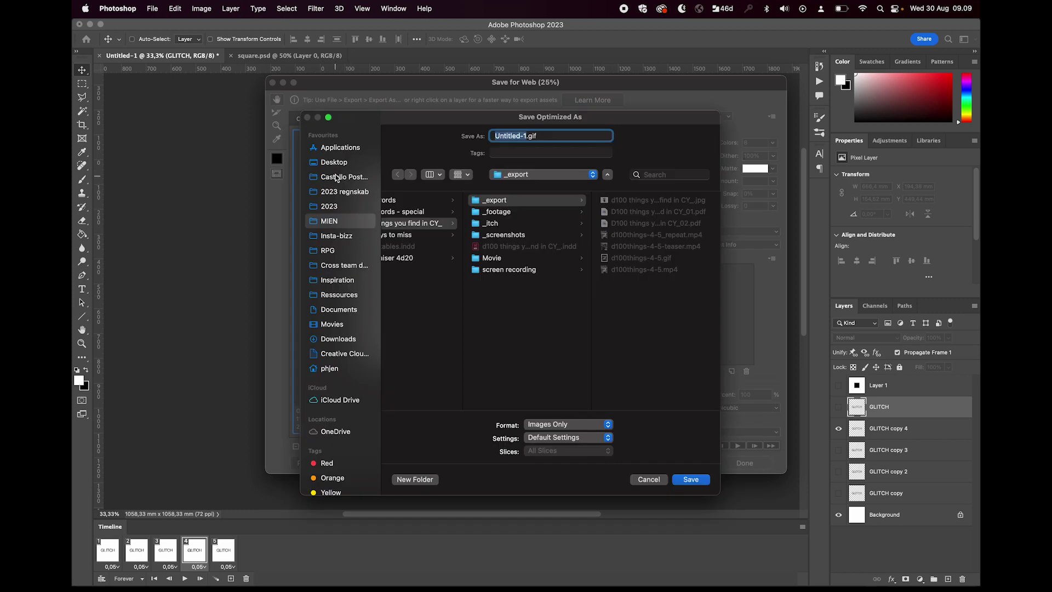
pyautogui.click(334, 163)
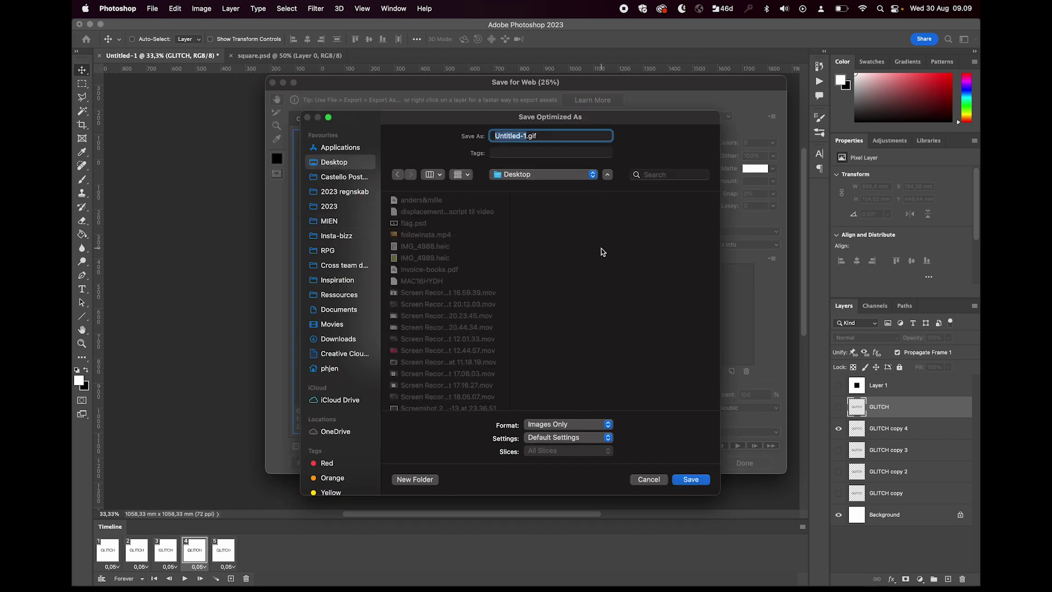
pyautogui.write('glitch')
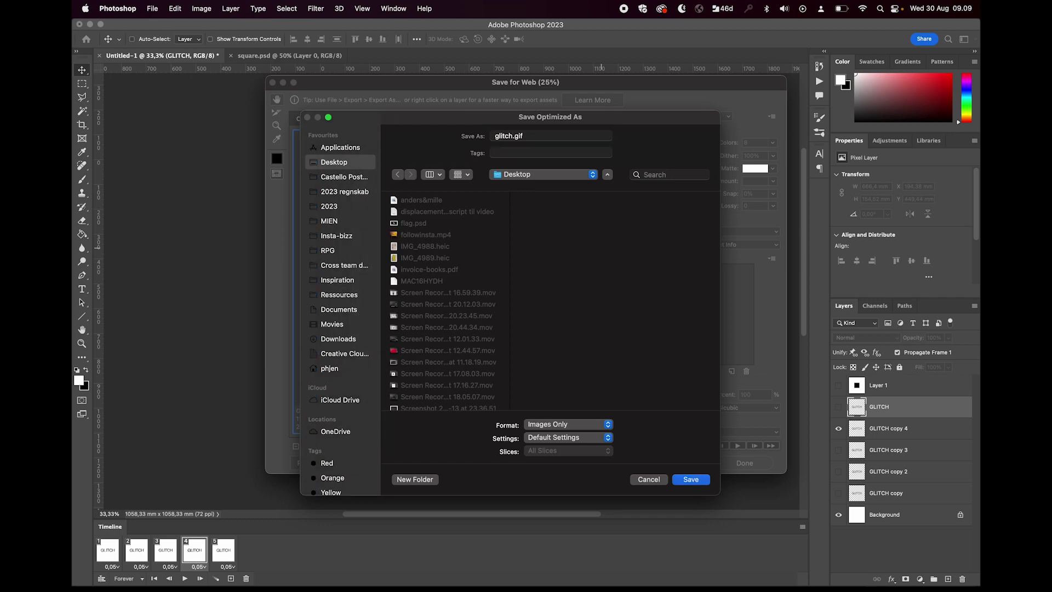
pyautogui.click(690, 479)
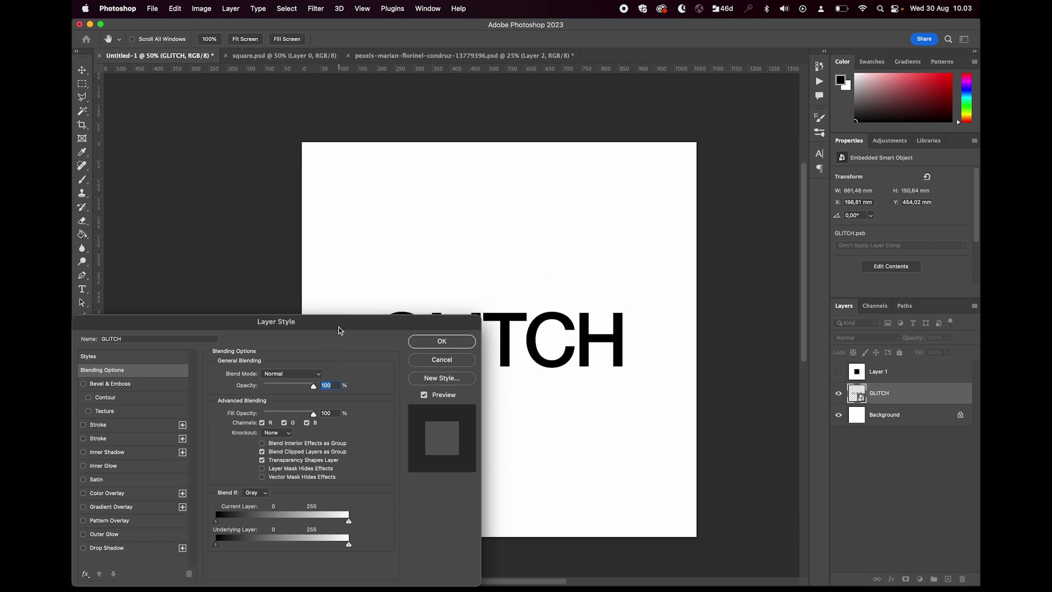
# Restrict the GLITCH smart object layer to the blue channel by excluding red and green in its blending options
pyautogui.moveTo(339, 327); pyautogui.dragTo(455, 252)
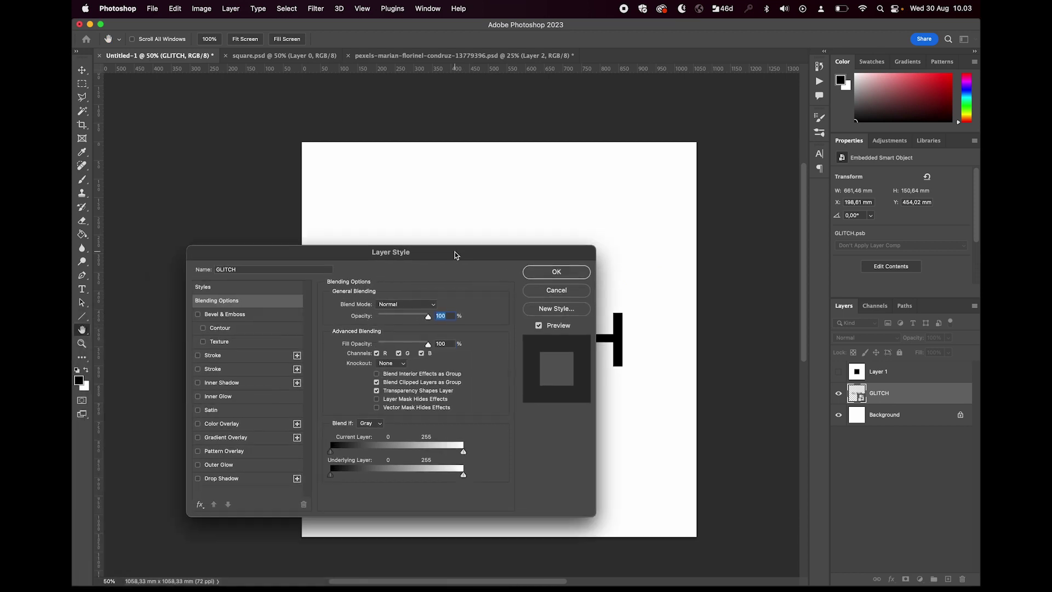
pyautogui.click(399, 353)
pyautogui.click(376, 353)
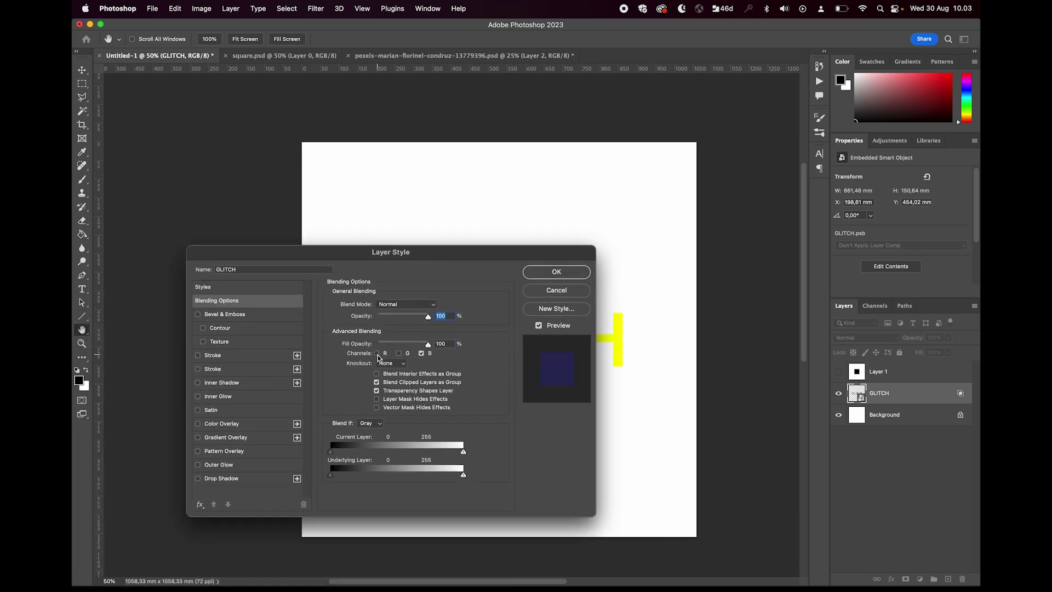
pyautogui.click(546, 275)
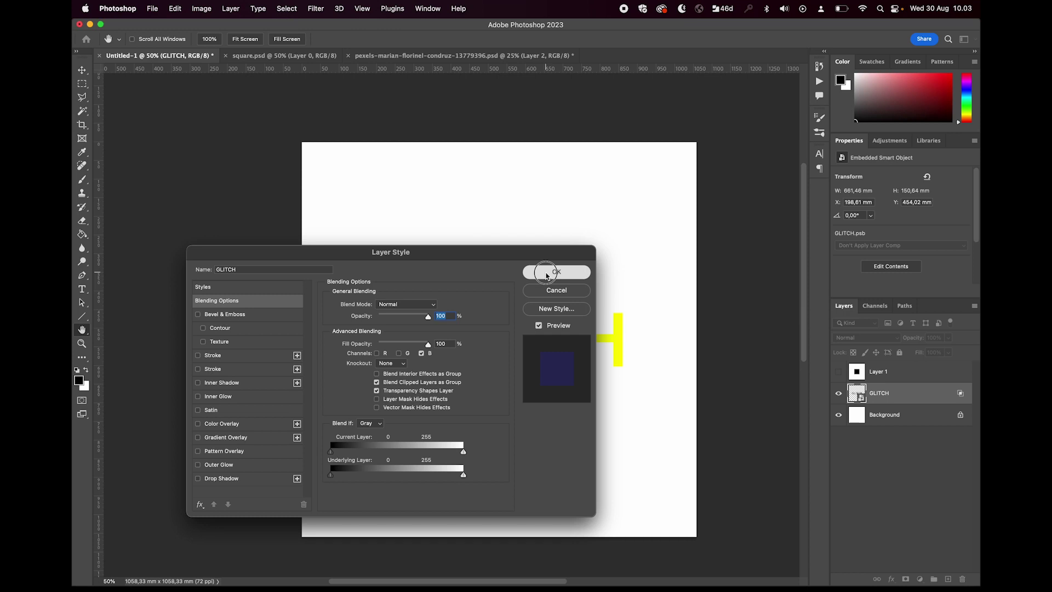
# Duplicate the GLITCH layer and restrict the copy to the green channel only in its blending options
pyautogui.press('v')
pyautogui.press('super+j')
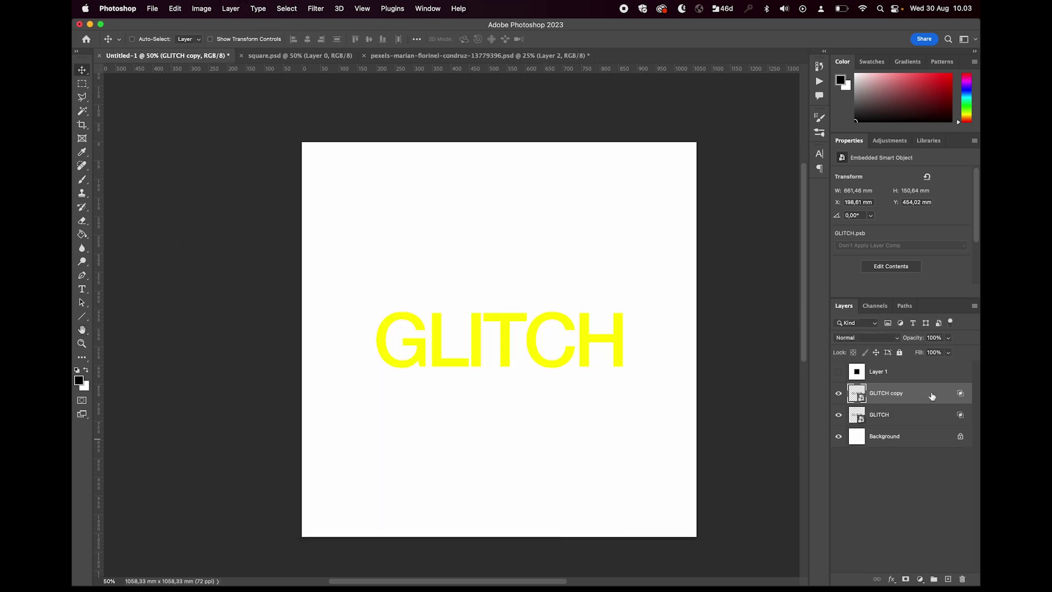
pyautogui.doubleClick(962, 396)
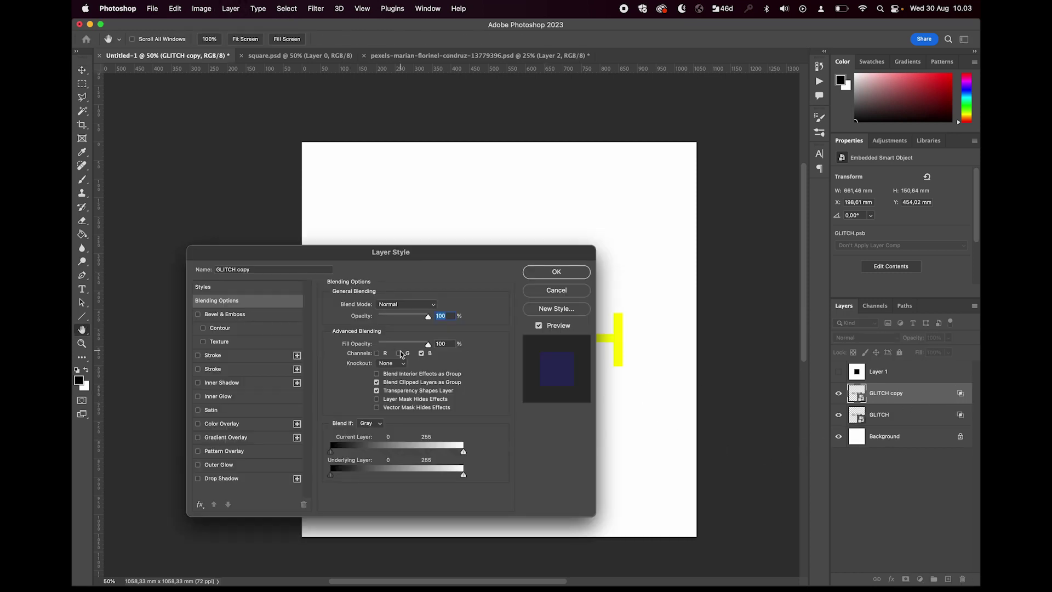
pyautogui.click(399, 353)
pyautogui.click(557, 273)
# Duplicate GLITCH copy and restrict the new layer to the red channel only in its blending options
pyautogui.press('super+j')
pyautogui.doubleClick(956, 399)
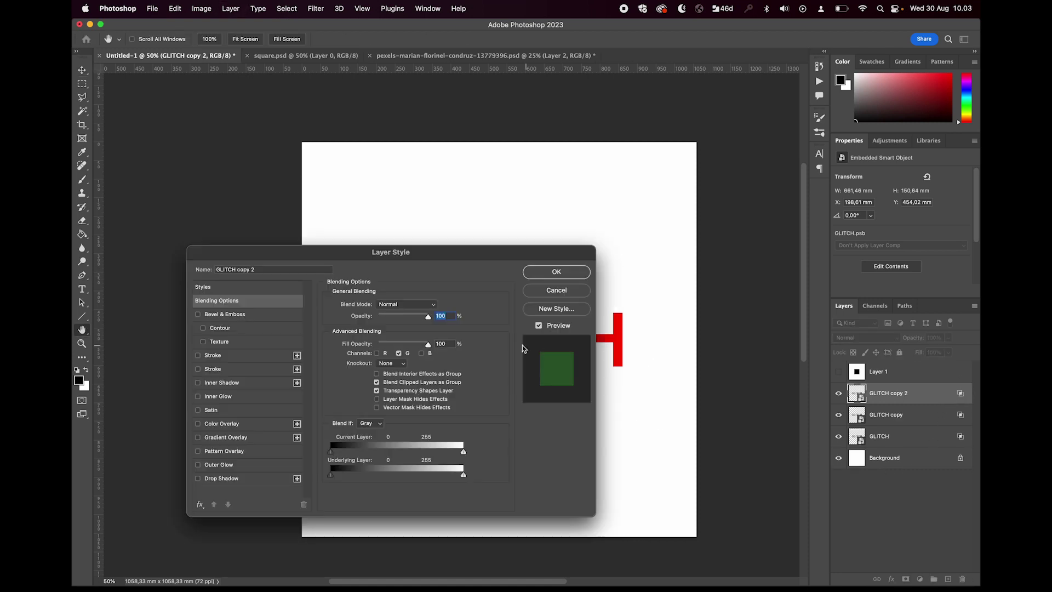
pyautogui.click(399, 353)
pyautogui.click(376, 354)
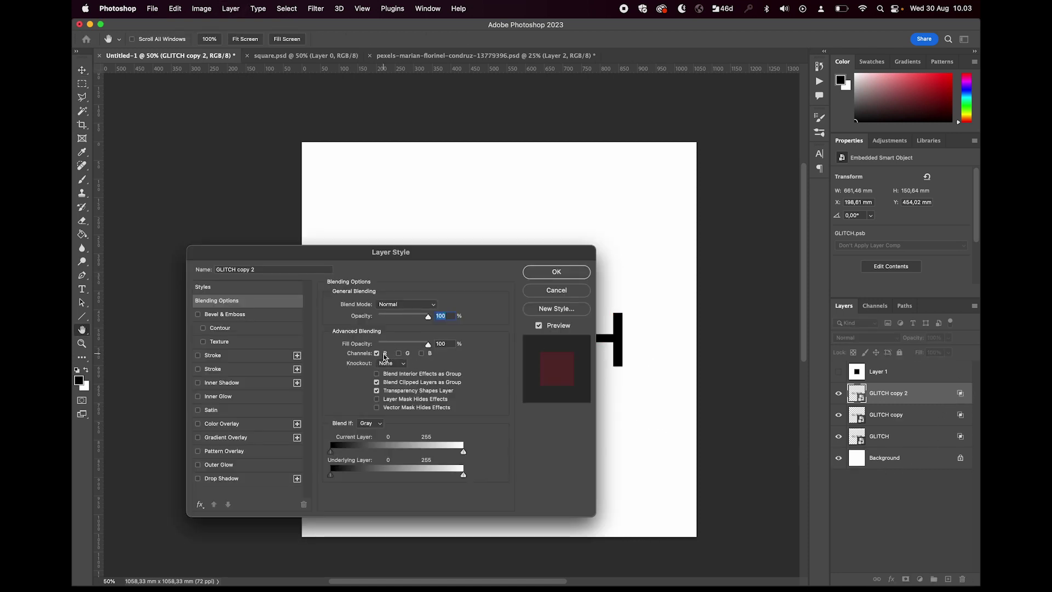
pyautogui.click(557, 272)
# Nudge the red-channel GLITCH copy 2 layer downward to preview the color separation, and undo the move
pyautogui.press('Down')
pyautogui.press('Down')
pyautogui.press('Down')
pyautogui.press('Down')
pyautogui.press('Down')
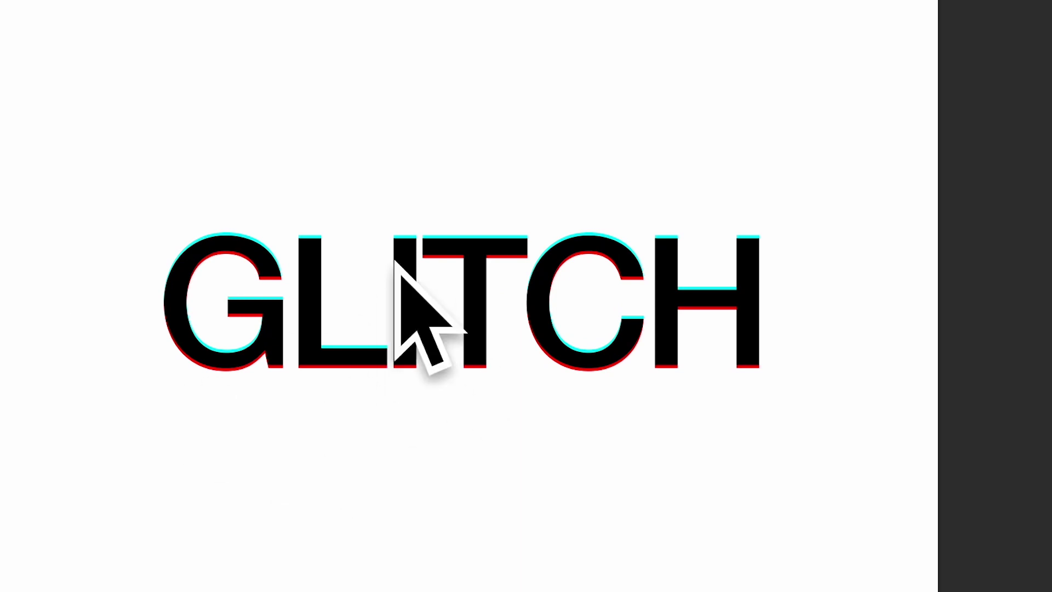
pyautogui.press('super+z')
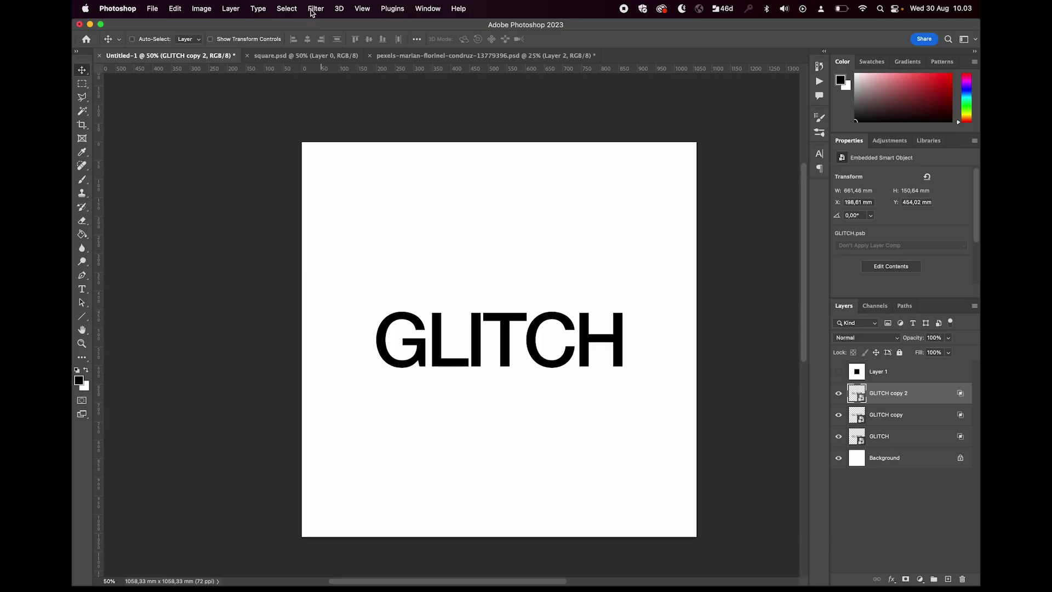
# Apply Displace to GLITCH copy 2 with horizontal scale 2, vertical scale 10 and the map Glitch – Stacked Top-Down Lines.psd
pyautogui.click(316, 9)
pyautogui.click(328, 26)
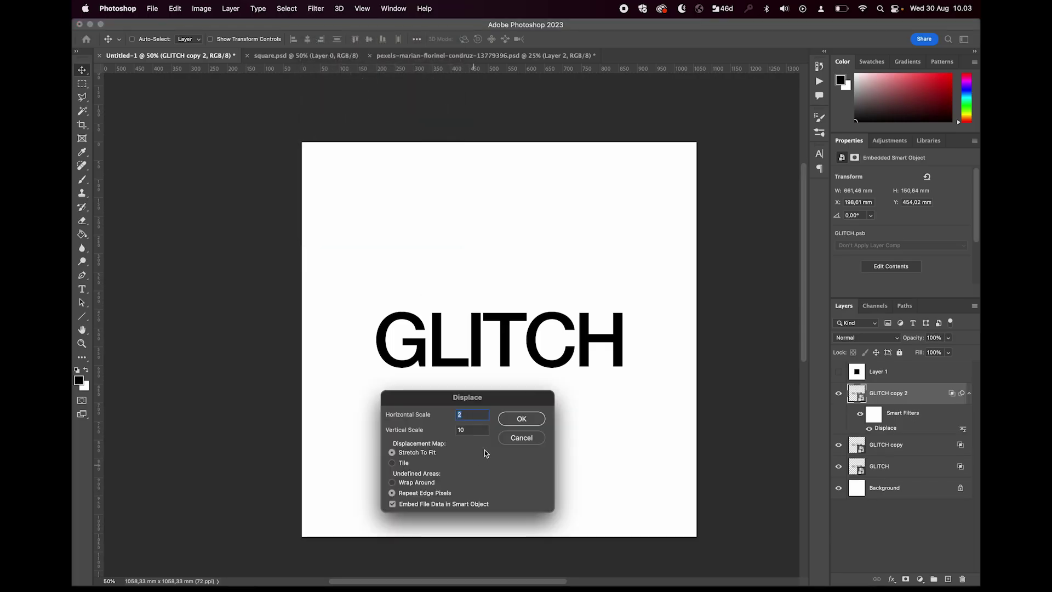
pyautogui.click(522, 418)
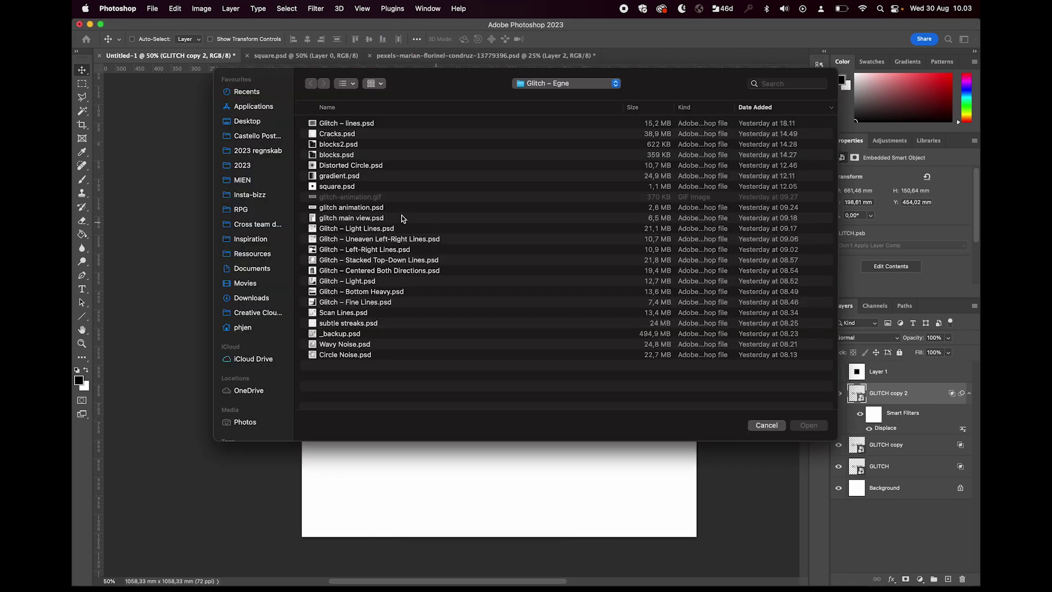
pyautogui.click(369, 259)
pyautogui.doubleClick(368, 259)
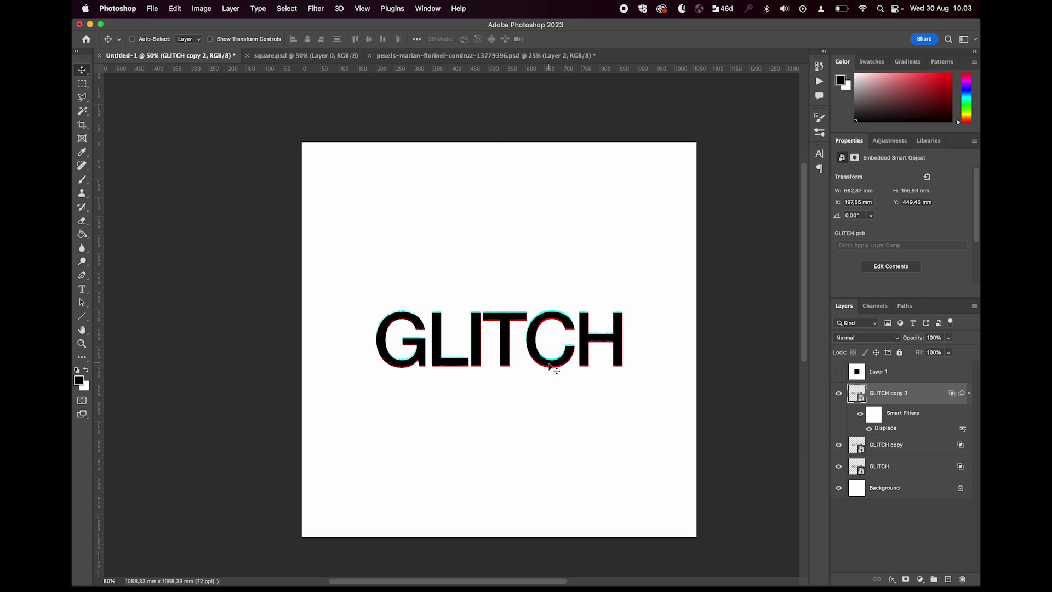
# Apply Displace to GLITCH copy with horizontal scale 15, vertical scale 10 and the map Glitch – Left-Right Lines.psd
pyautogui.click(889, 448)
pyautogui.press('super+alt+f')
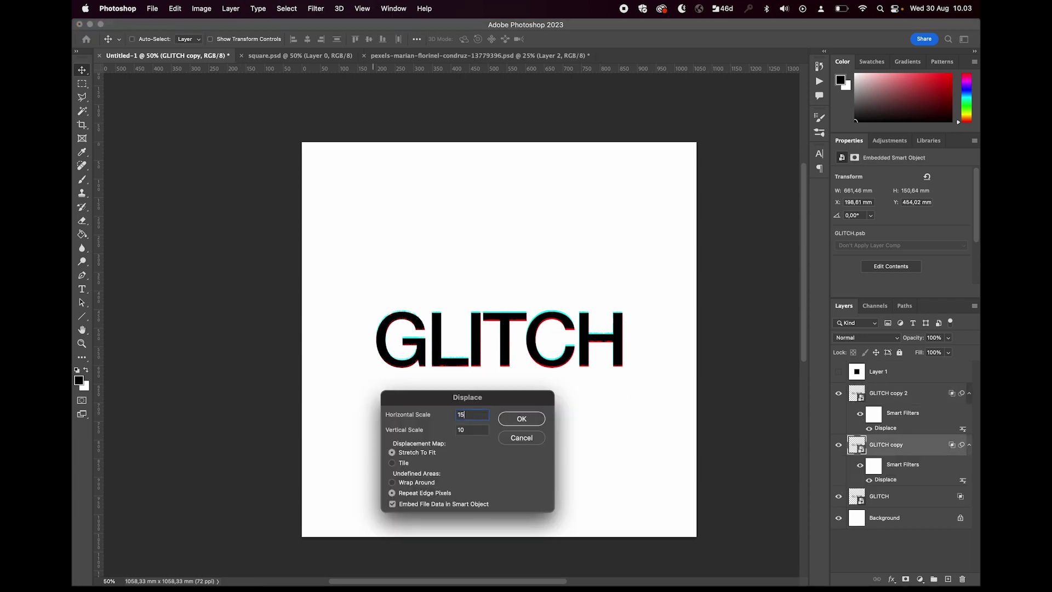
pyautogui.press('Return')
pyautogui.click(363, 302)
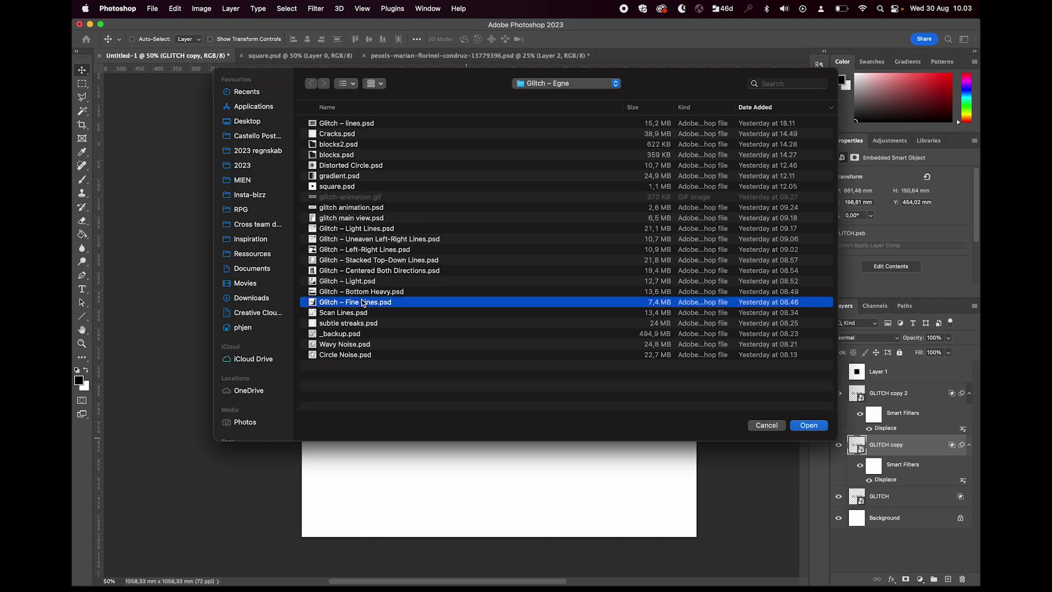
pyautogui.press('Up')
pyautogui.press('Up')
pyautogui.press('Up')
pyautogui.press('Up')
pyautogui.press('Up')
pyautogui.press('Up')
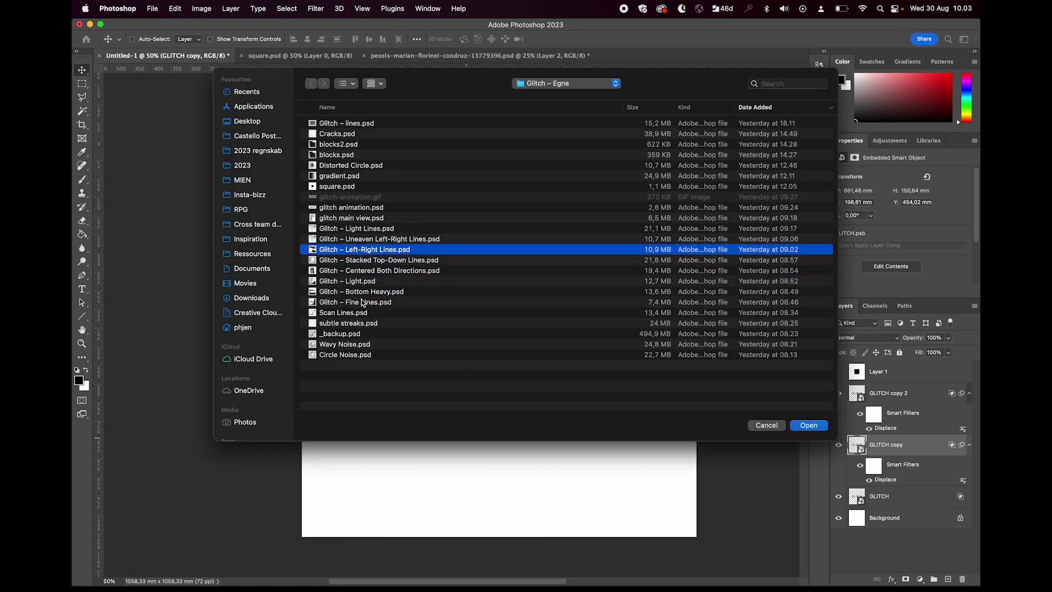
pyautogui.press('Return')
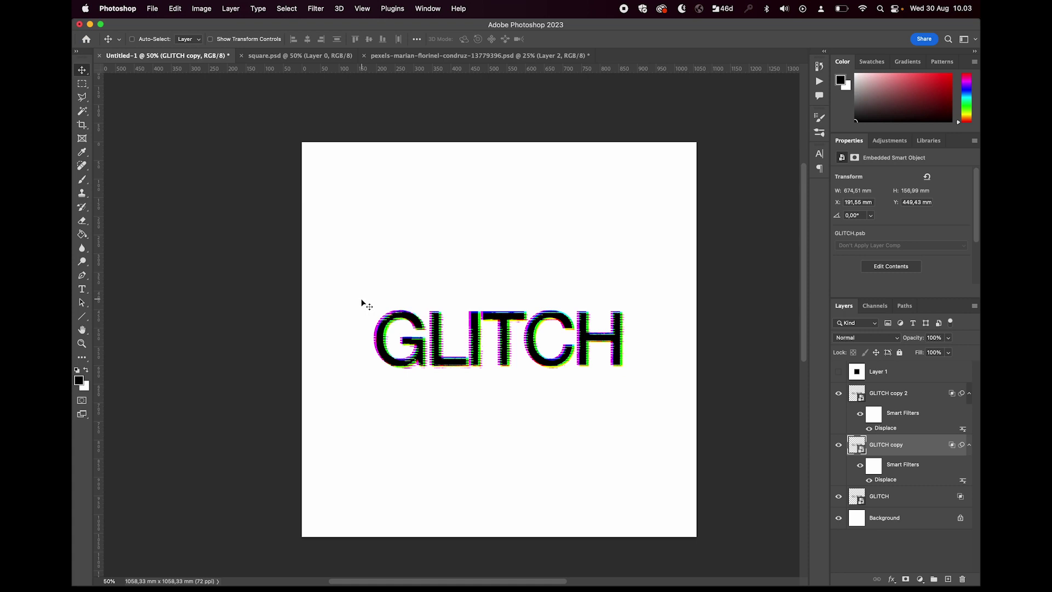
# Edit GLITCH copy's Displace filter to use horizontal scale 5 and the map Glitch – Light Lines.psd
pyautogui.keyDown('super'); pyautogui.click(515, 353); pyautogui.keyUp('super')
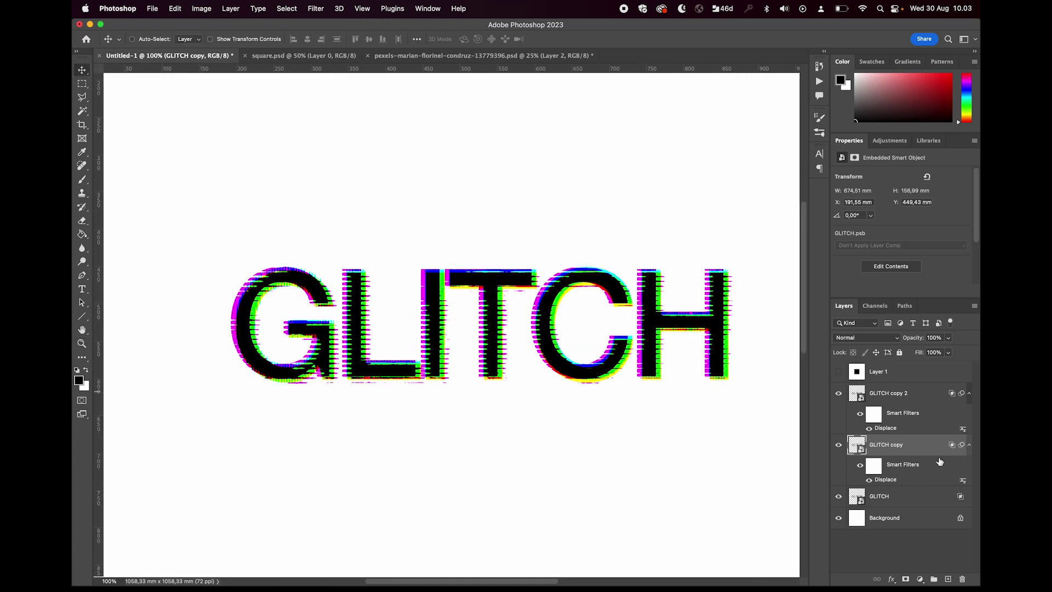
pyautogui.doubleClick(888, 480)
pyautogui.write('5')
pyautogui.press('Return')
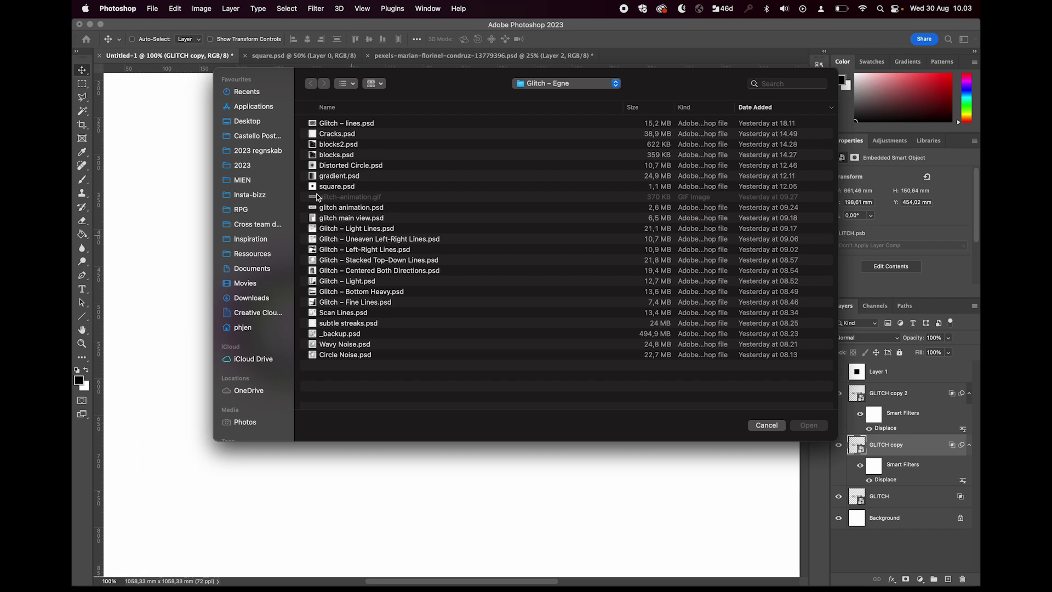
pyautogui.doubleClick(377, 229)
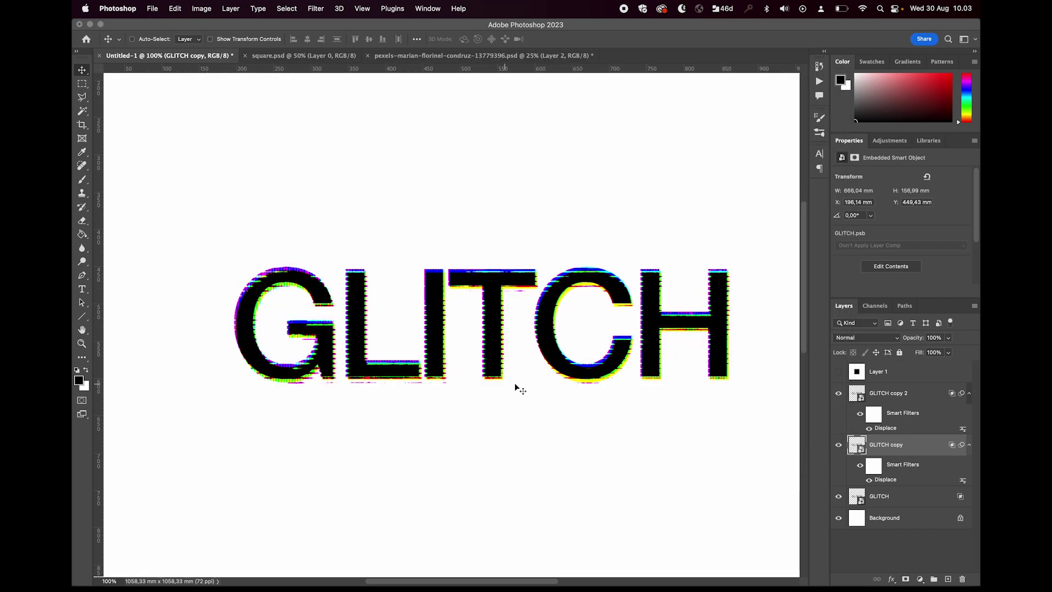
pyautogui.press('super+minus')
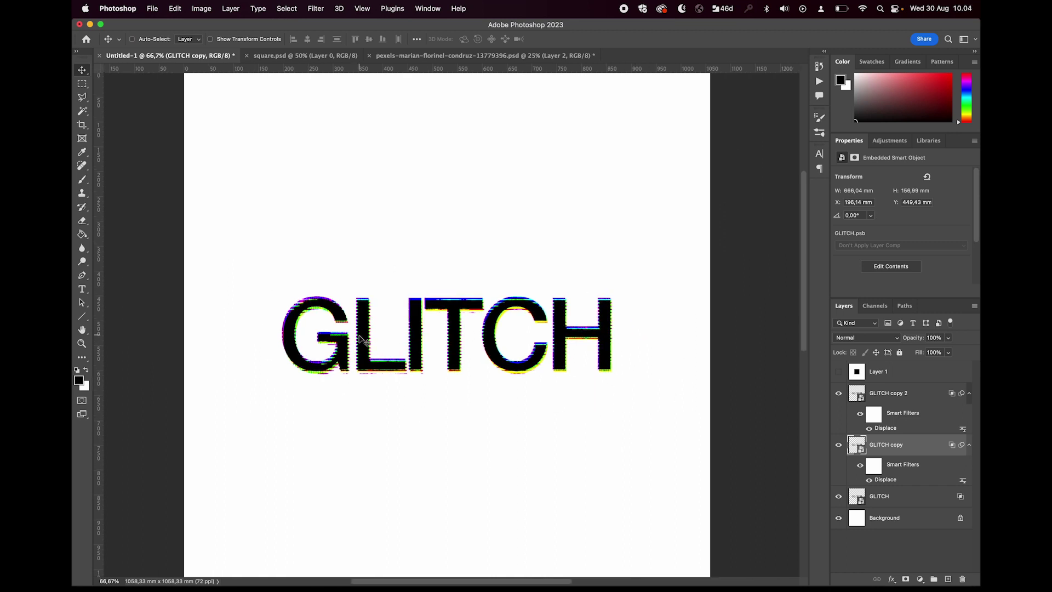
# Reopen the Displace settings of GLITCH copy, and switch to the open pexels statue photo document
pyautogui.doubleClick(885, 480)
pyautogui.press('Return')
pyautogui.click(413, 56)
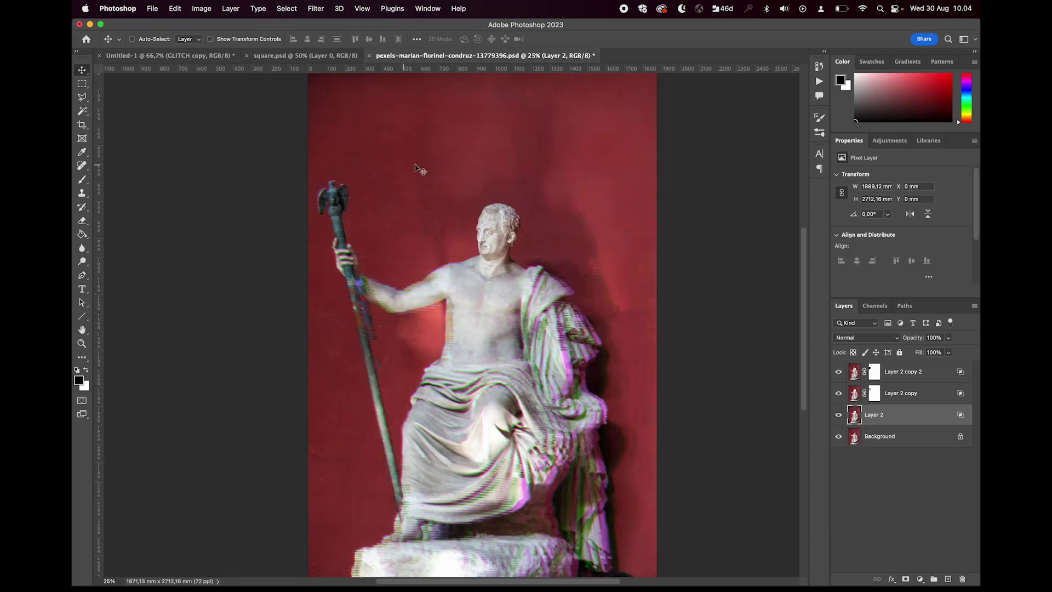